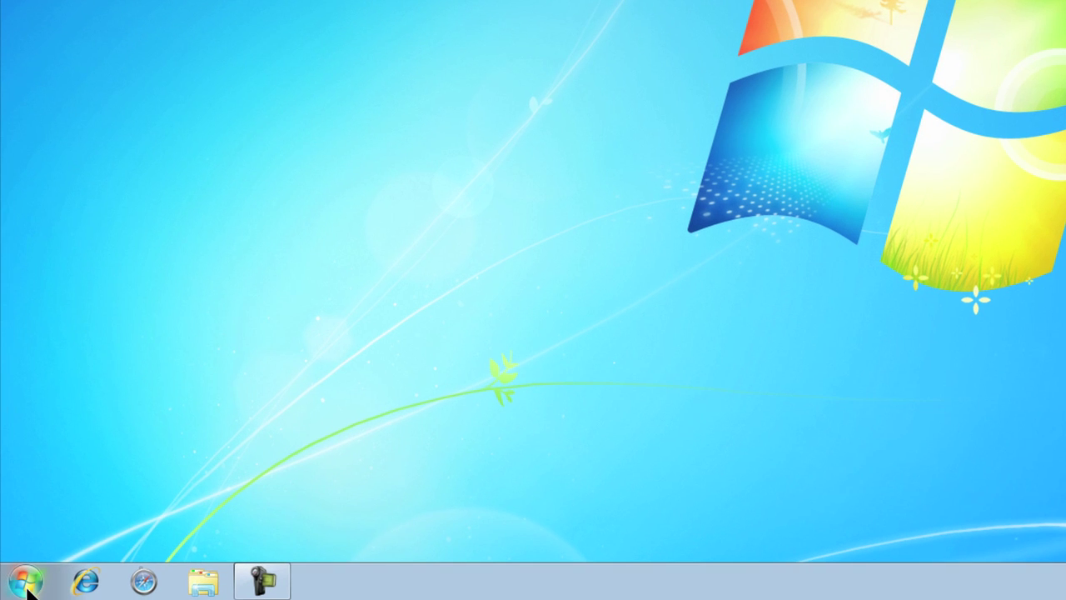
# Step: Open the Torq 2.0 DVD drive from Computer to view its contents
pyautogui.click(26, 581)
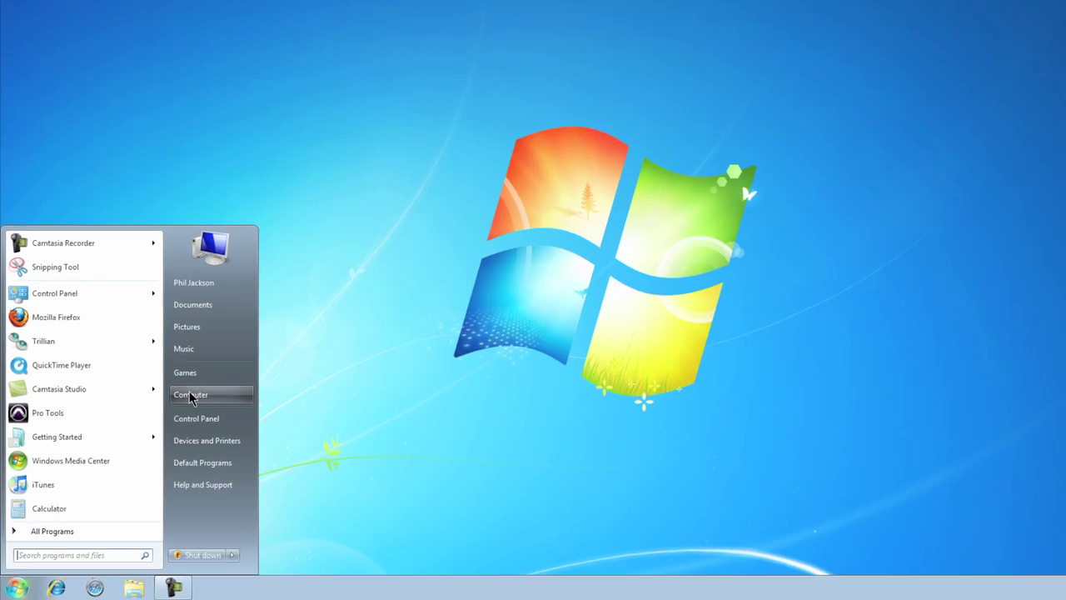
pyautogui.click(289, 290)
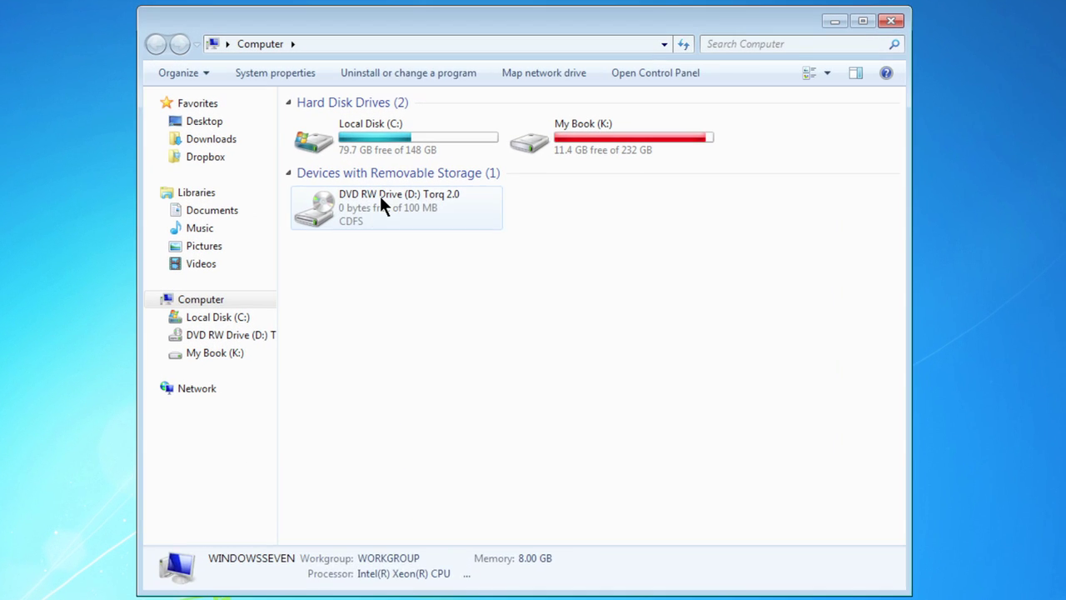
pyautogui.rightClick(397, 216)
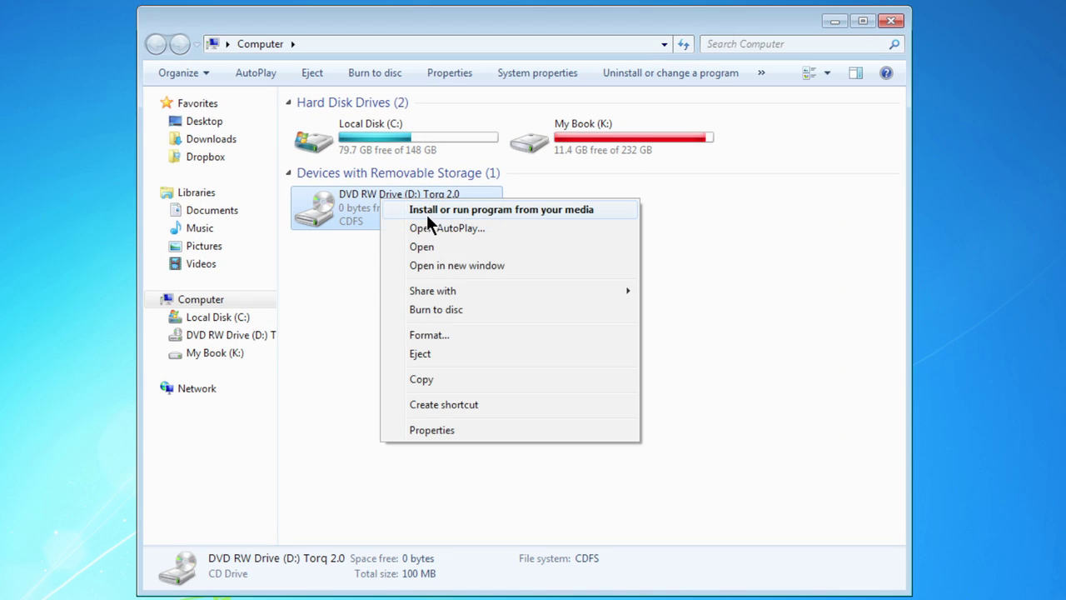
pyautogui.click(430, 248)
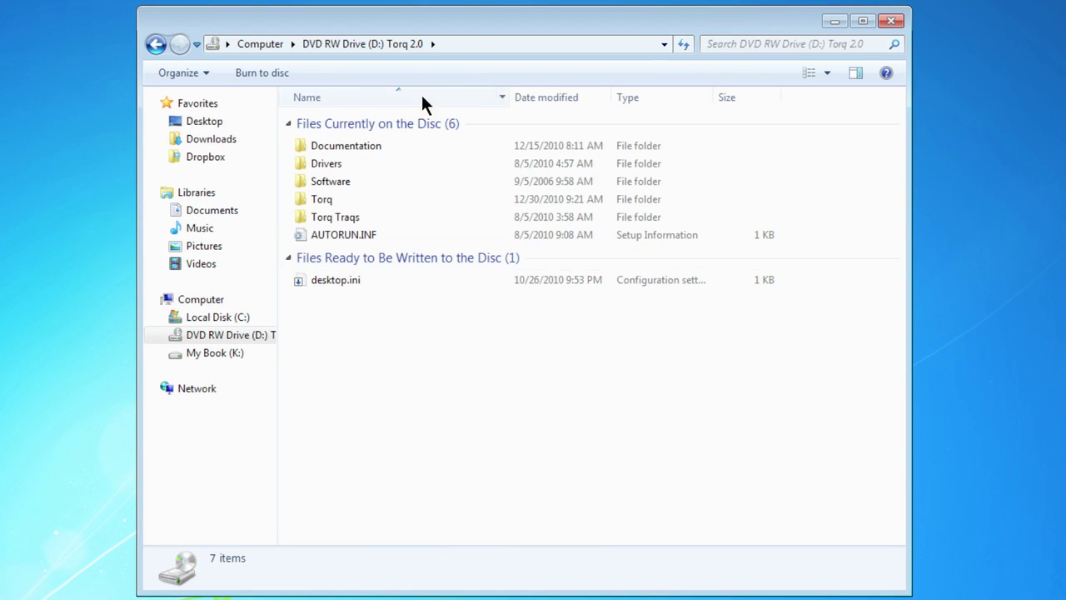
# Step: Open Downloads in a new window and bring up the Torq_PC_2.0.zip context menu
pyautogui.rightClick(214, 139)
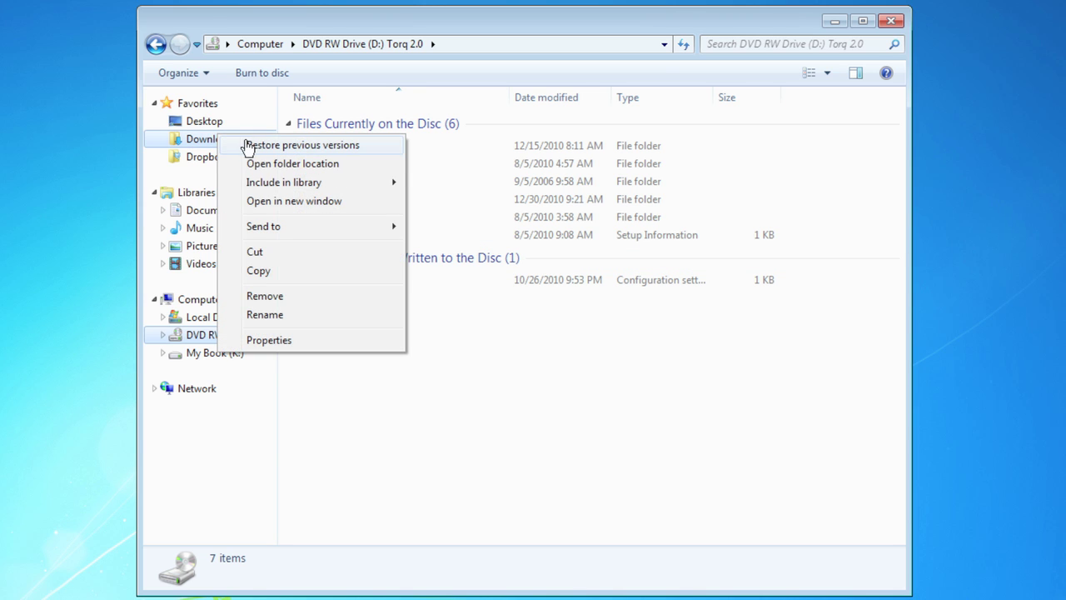
pyautogui.click(257, 201)
pyautogui.click(352, 177)
pyautogui.rightClick(353, 177)
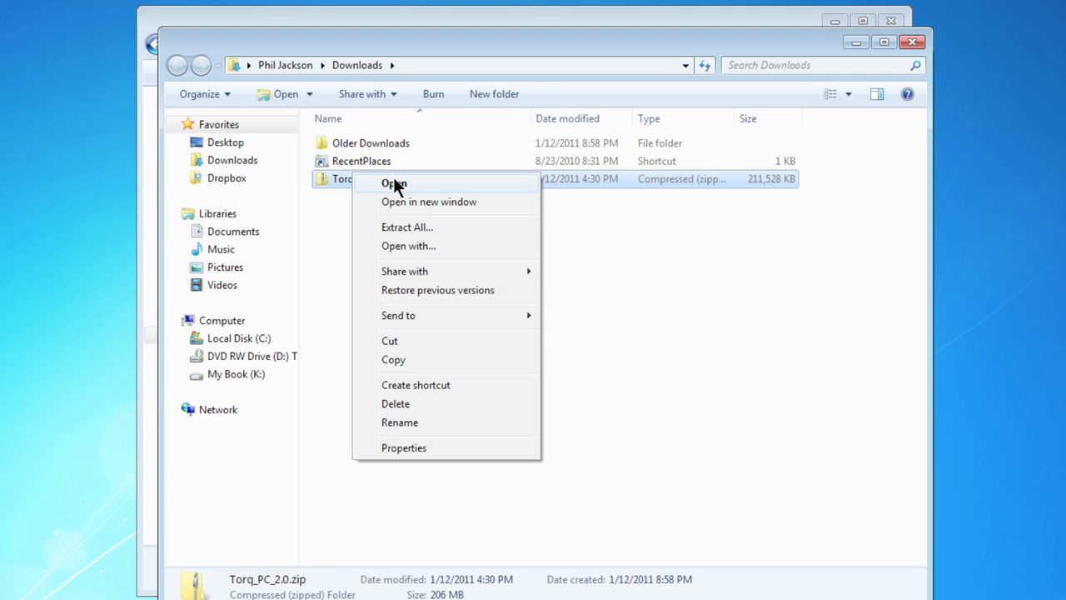
# Step: Extract Torq_PC_2.0.zip into a Torq_PC_2.0 folder
pyautogui.click(389, 225)
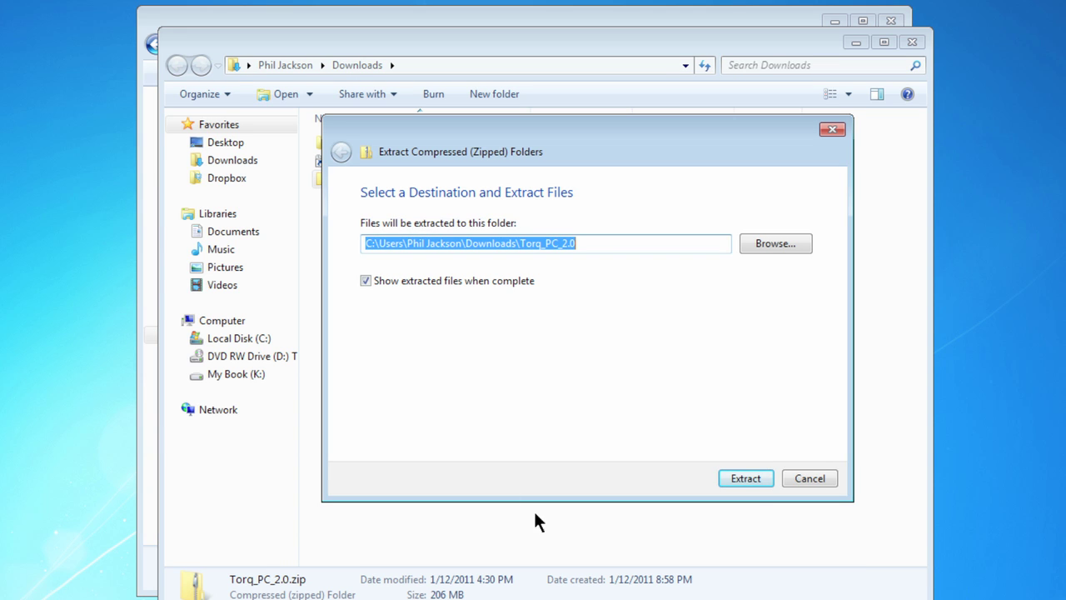
pyautogui.click(760, 473)
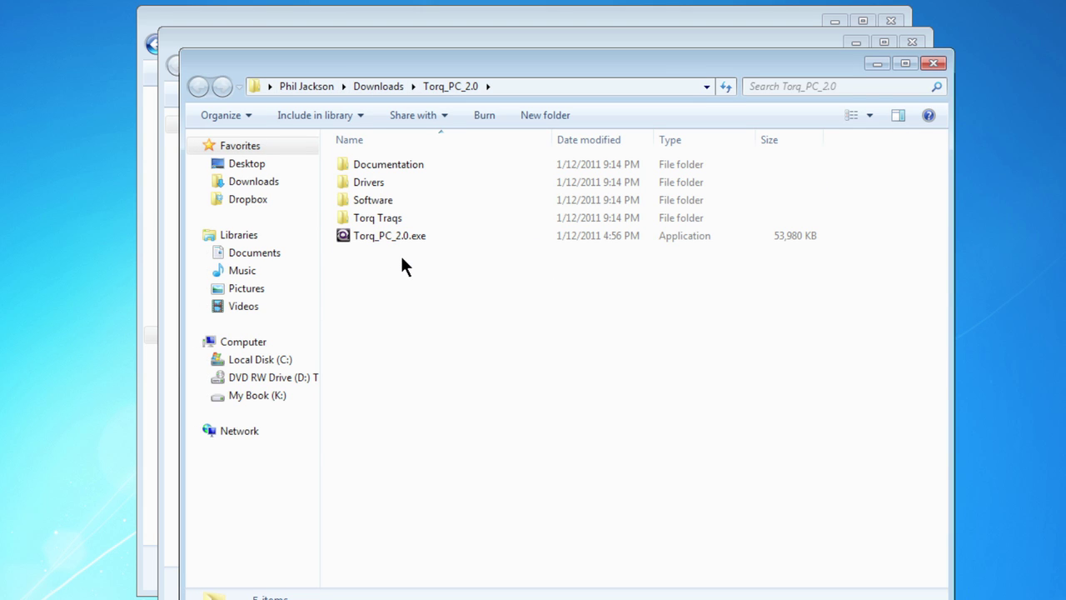
pyautogui.click(368, 237)
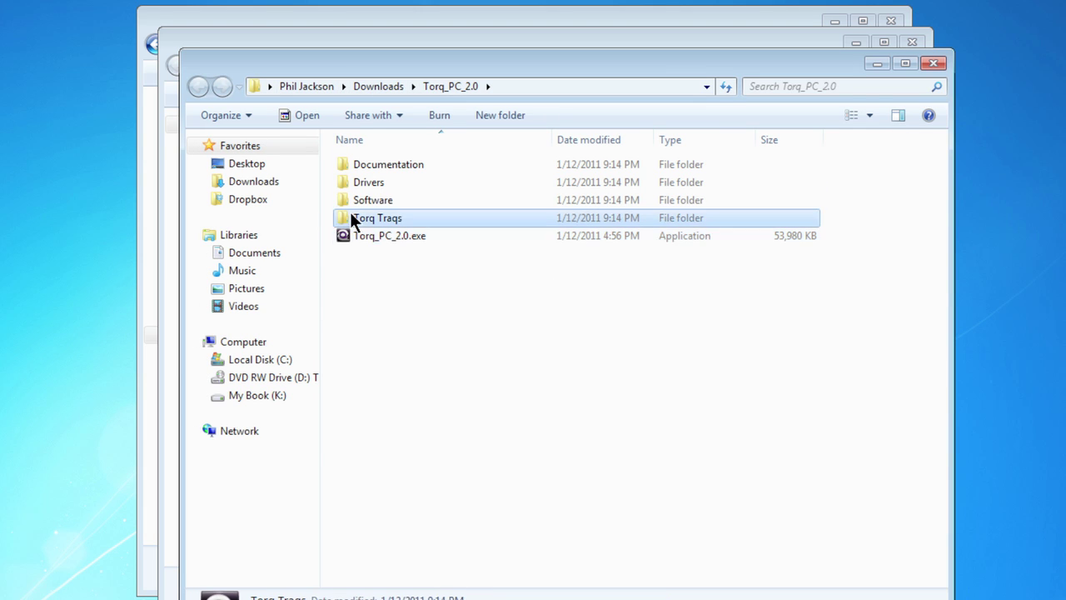
# Step: Browse the Torq Traqs folder and the Drivers folder's Xponent and Conectiv subfolders
pyautogui.doubleClick(351, 215)
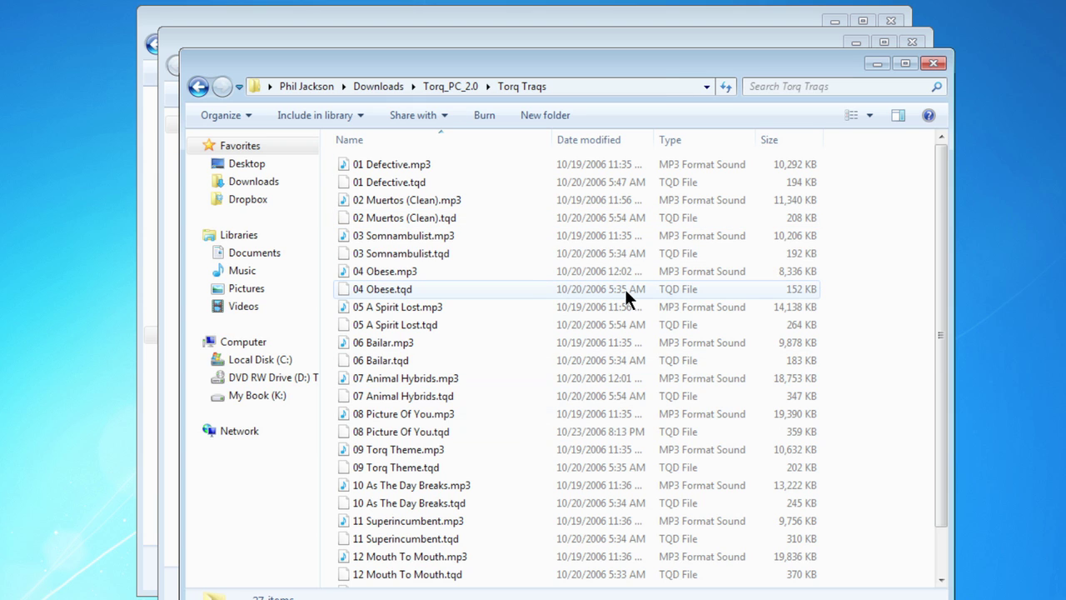
pyautogui.click(191, 87)
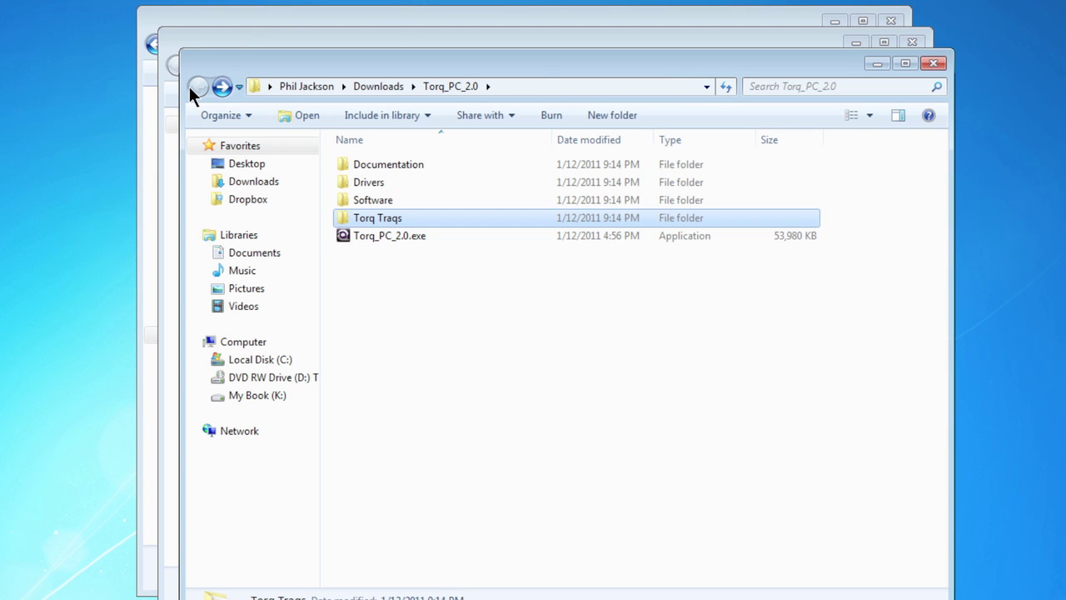
pyautogui.doubleClick(372, 183)
pyautogui.click(371, 182)
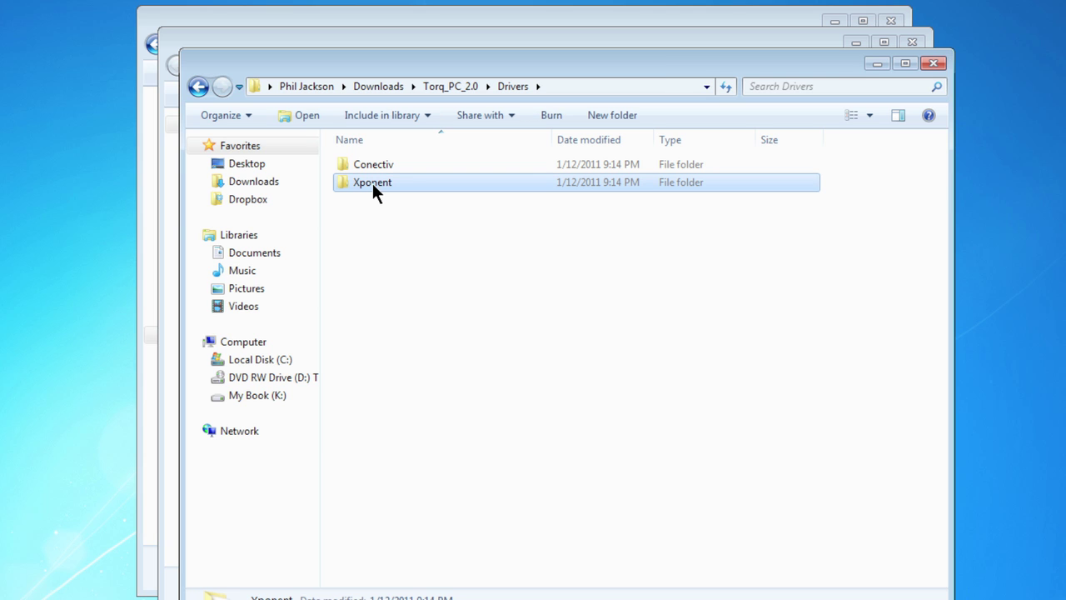
pyautogui.click(389, 164)
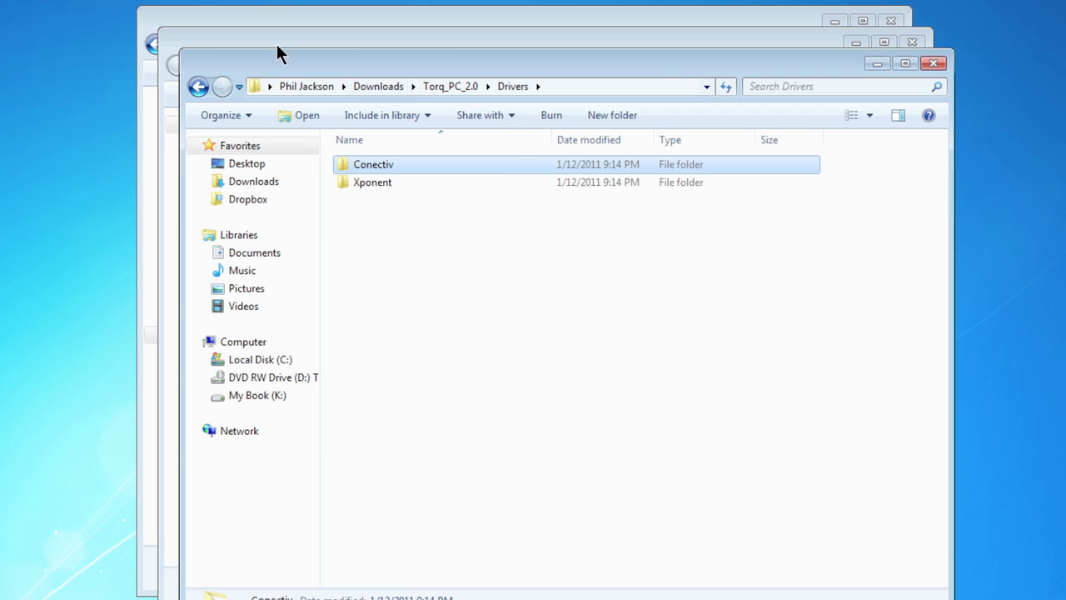
pyautogui.click(192, 86)
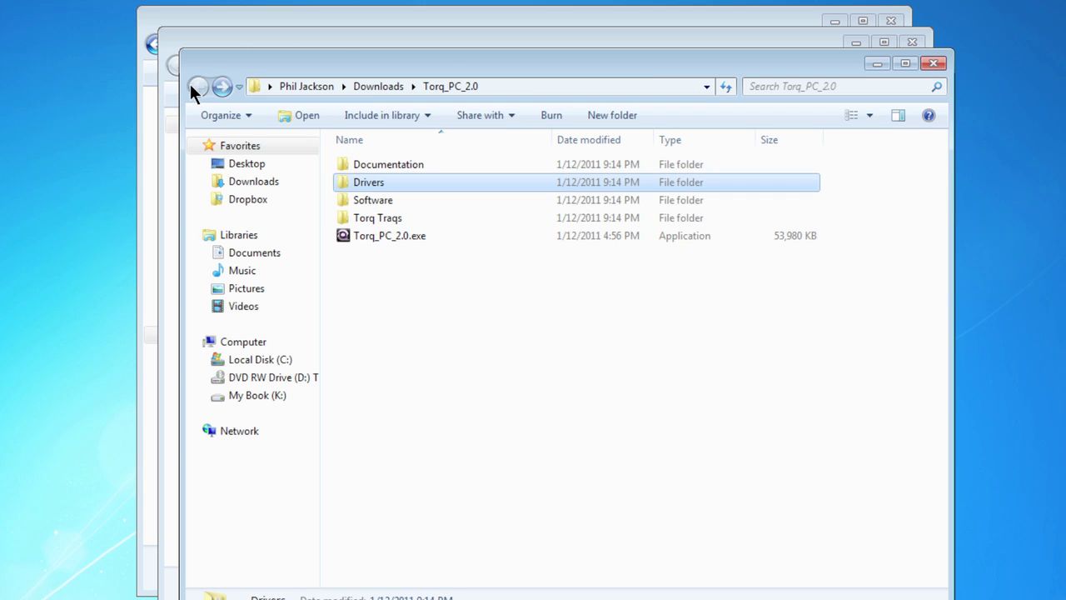
# Step: Look through Documentation (Conectiv, Xponent, Torq), then launch Torq_PC_2.0.exe
pyautogui.doubleClick(375, 163)
pyautogui.click(374, 163)
pyautogui.click(380, 201)
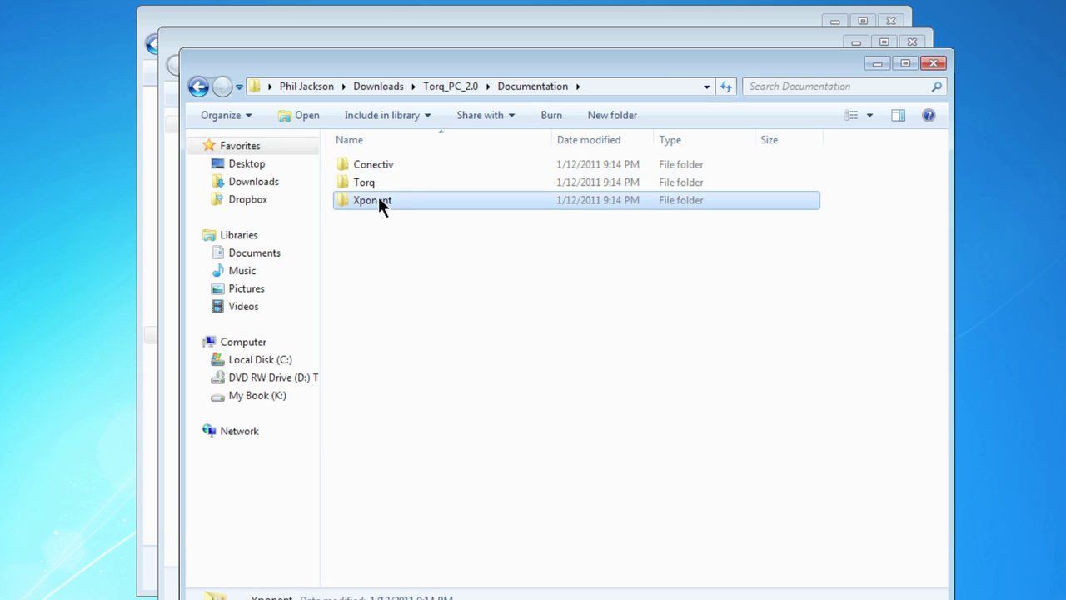
pyautogui.click(354, 185)
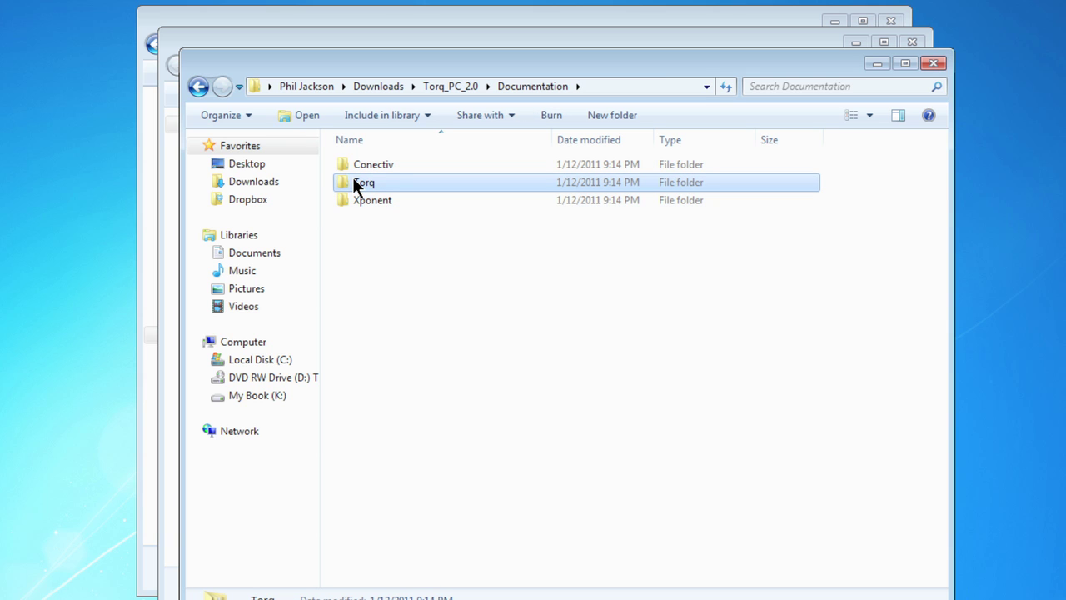
pyautogui.click(197, 86)
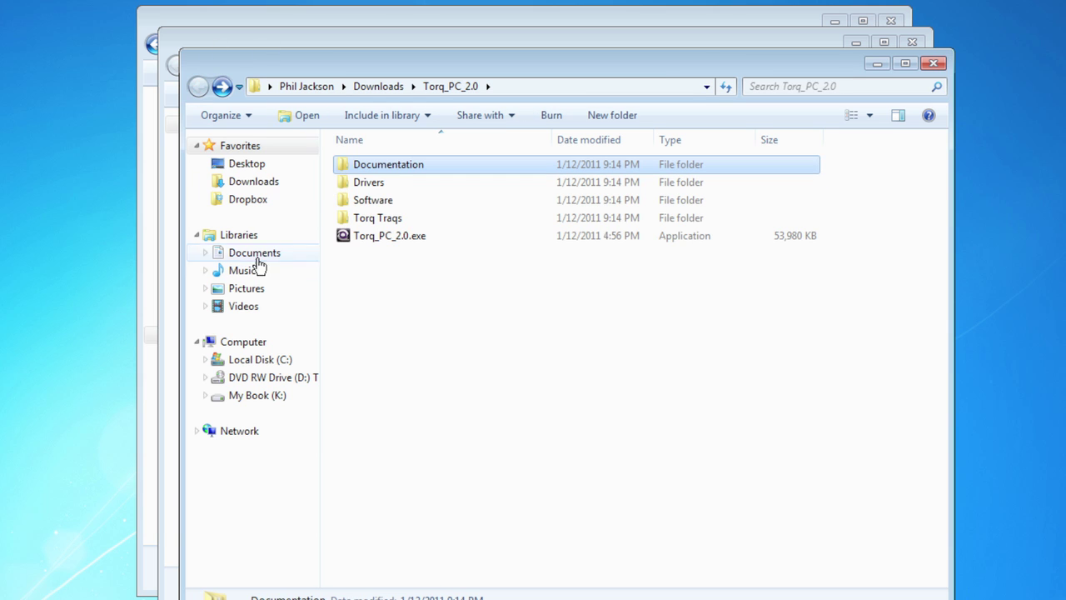
pyautogui.doubleClick(367, 234)
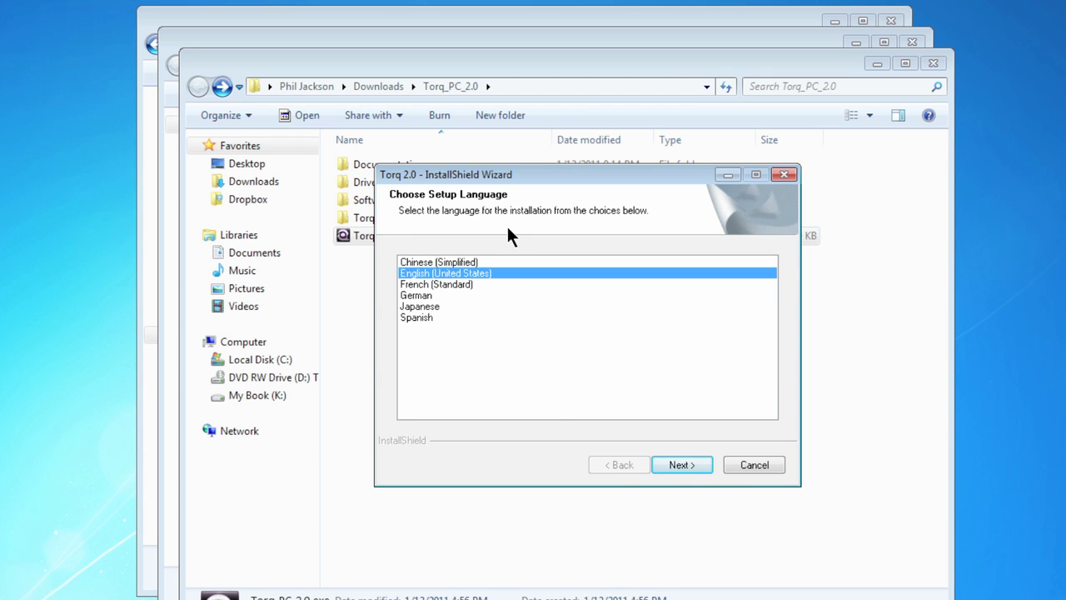
# Step: Keep English (United States) as setup language and accept the license agreement
pyautogui.click(679, 463)
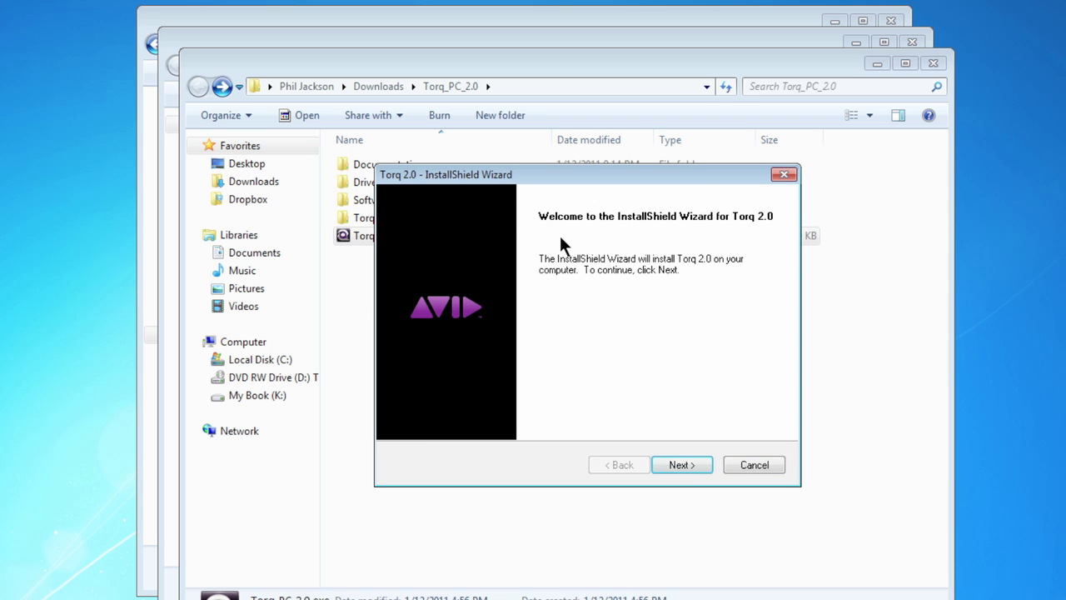
pyautogui.click(669, 464)
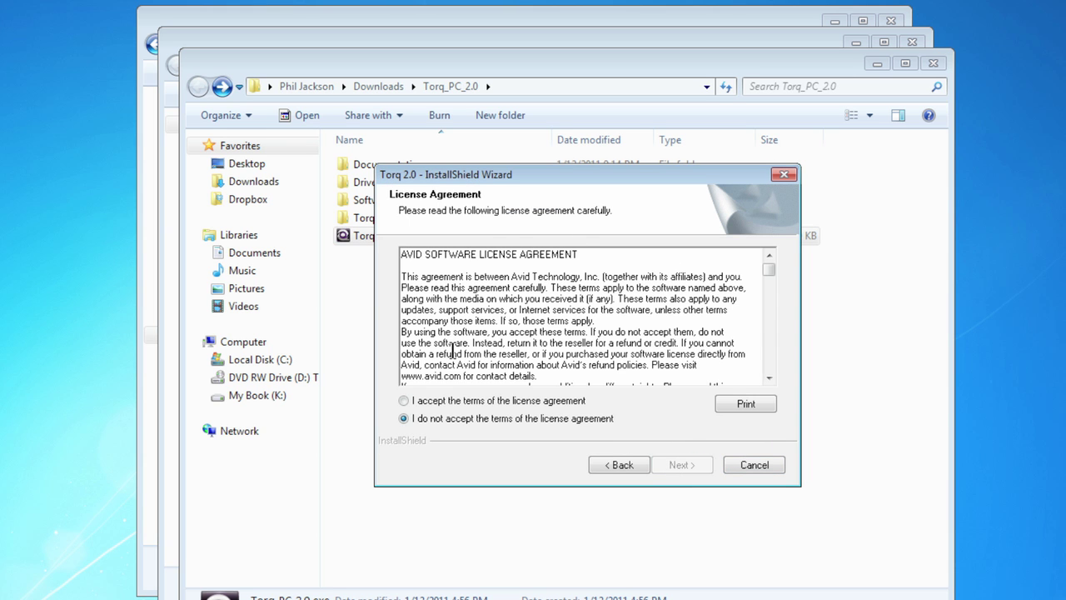
pyautogui.click(443, 400)
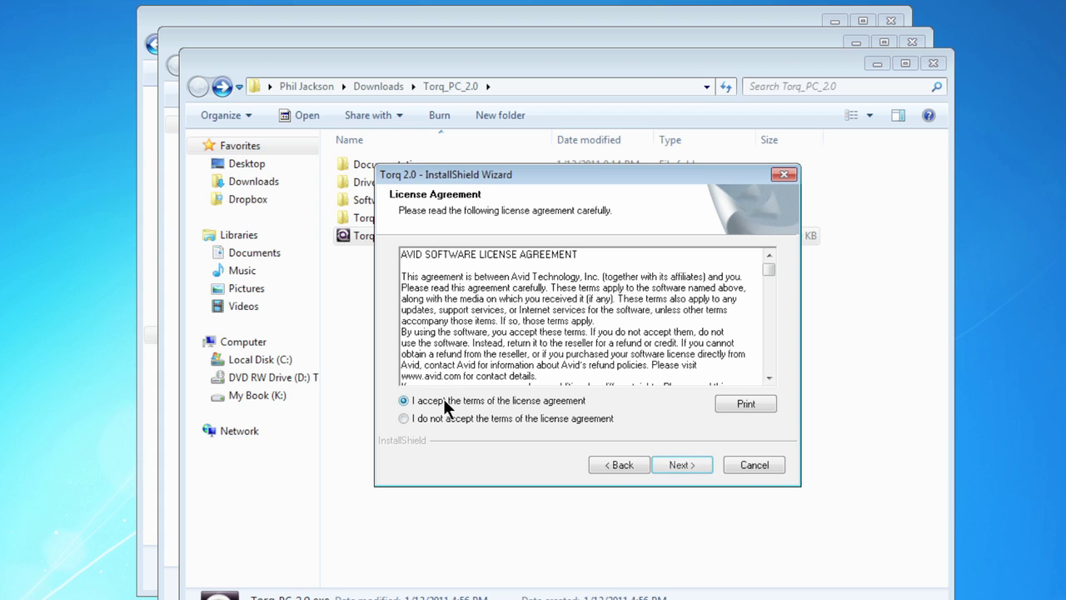
pyautogui.click(674, 472)
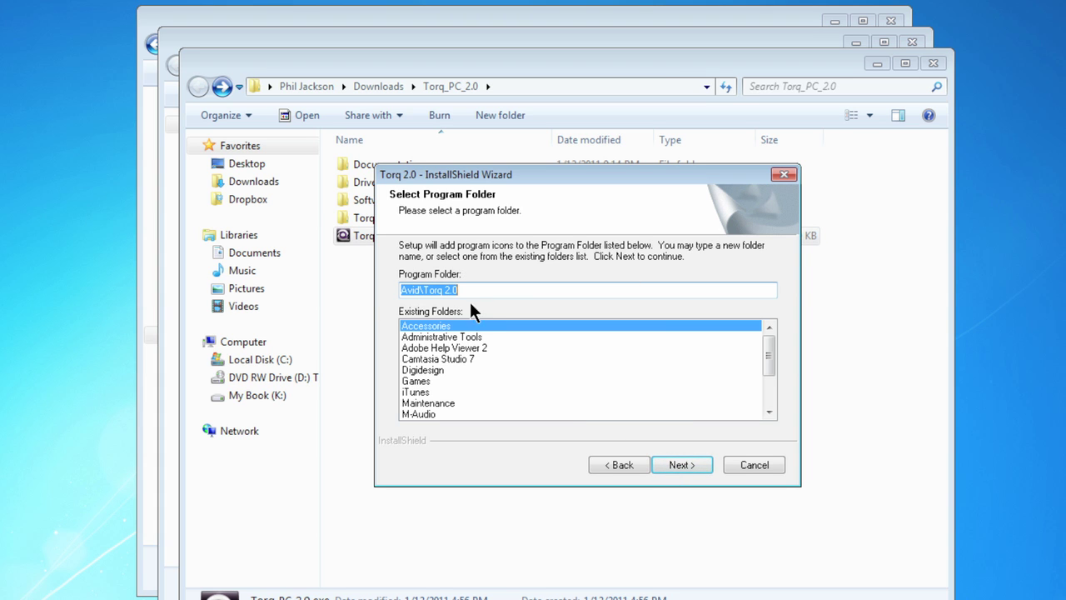
# Step: Keep the Avid\Torq 2.0 program folder, add a desktop icon, and install
pyautogui.click(681, 463)
pyautogui.click(455, 282)
pyautogui.click(695, 464)
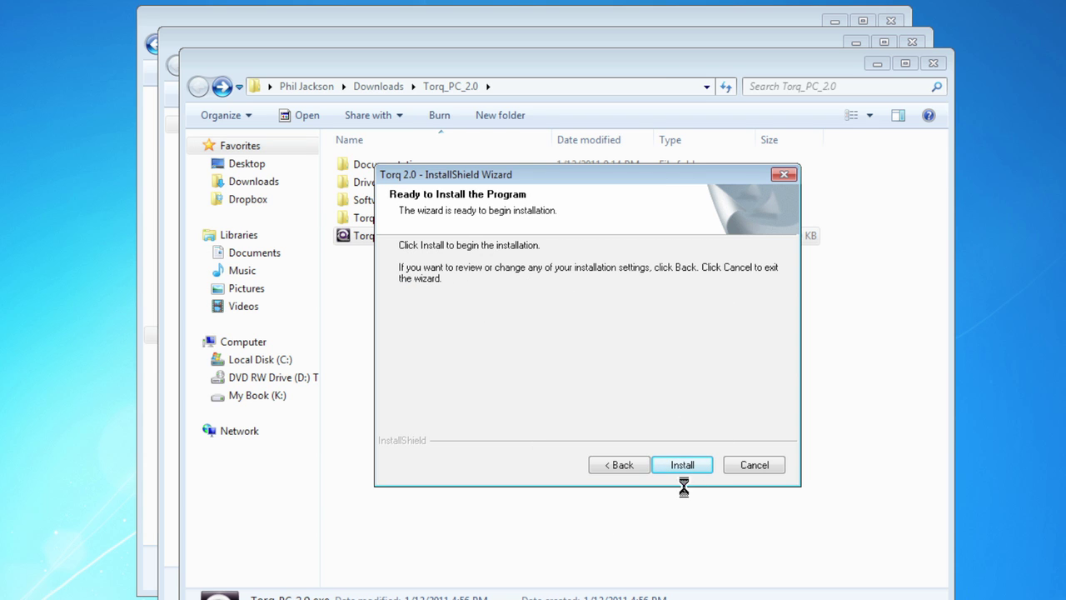
pyautogui.click(702, 462)
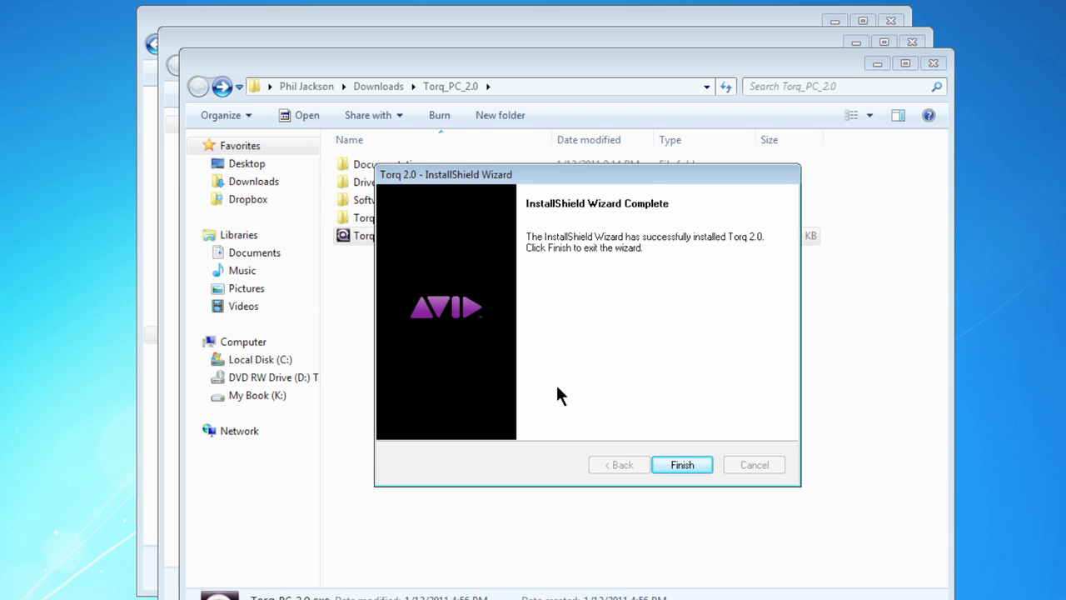
pyautogui.click(691, 465)
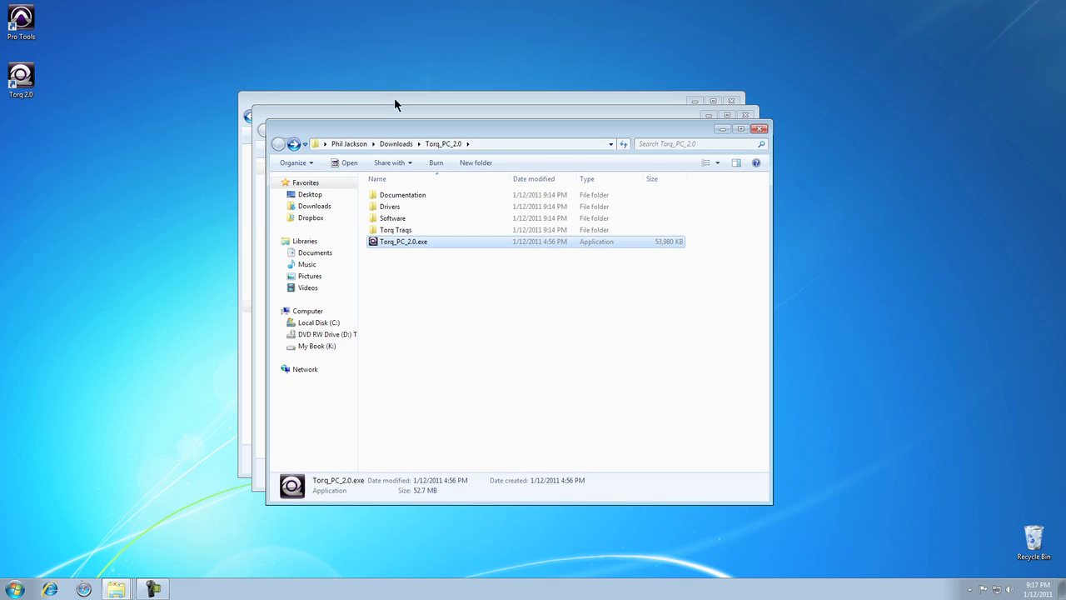
# Step: Close the Explorer windows, launch Torq 2.0 from its desktop icon, and advance to Activation
pyautogui.hotkey('alt', 'F4')
pyautogui.hotkey('alt', 'F4')
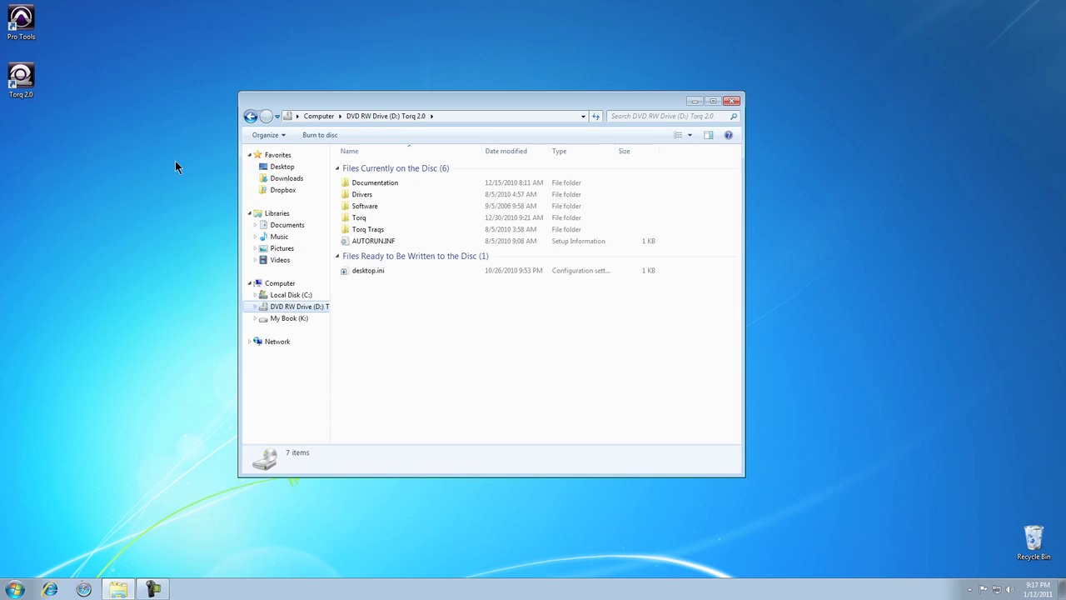
pyautogui.hotkey('alt', 'F4')
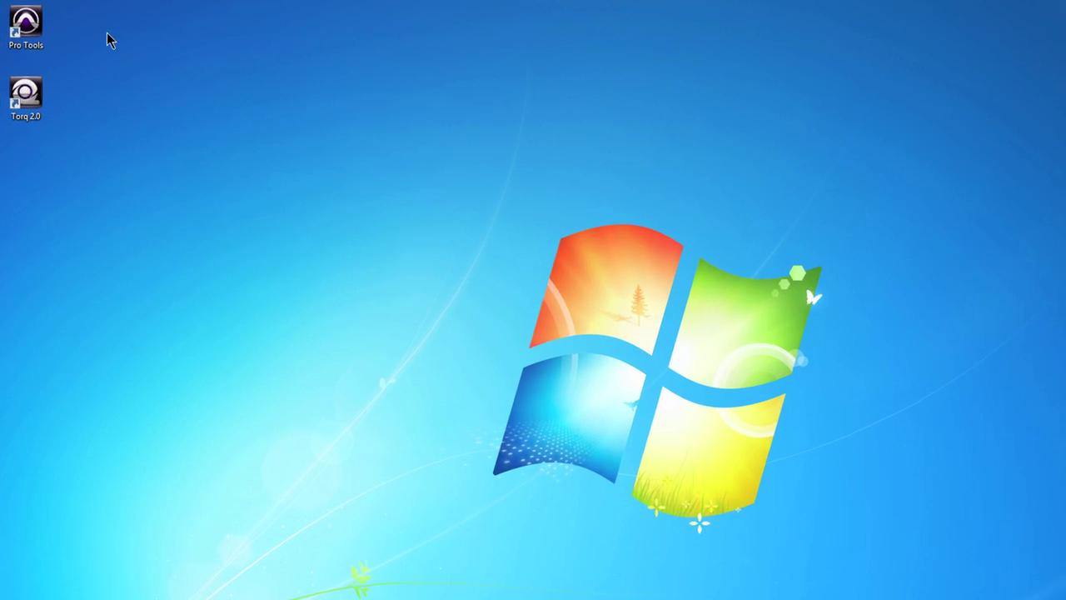
pyautogui.click(23, 77)
pyautogui.doubleClick(33, 119)
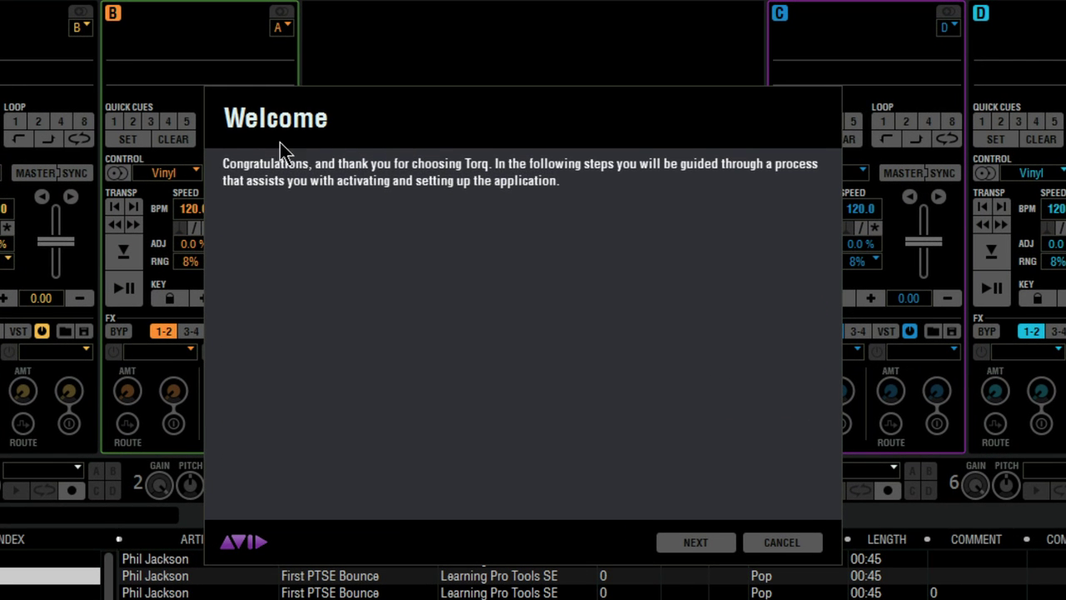
pyautogui.click(690, 543)
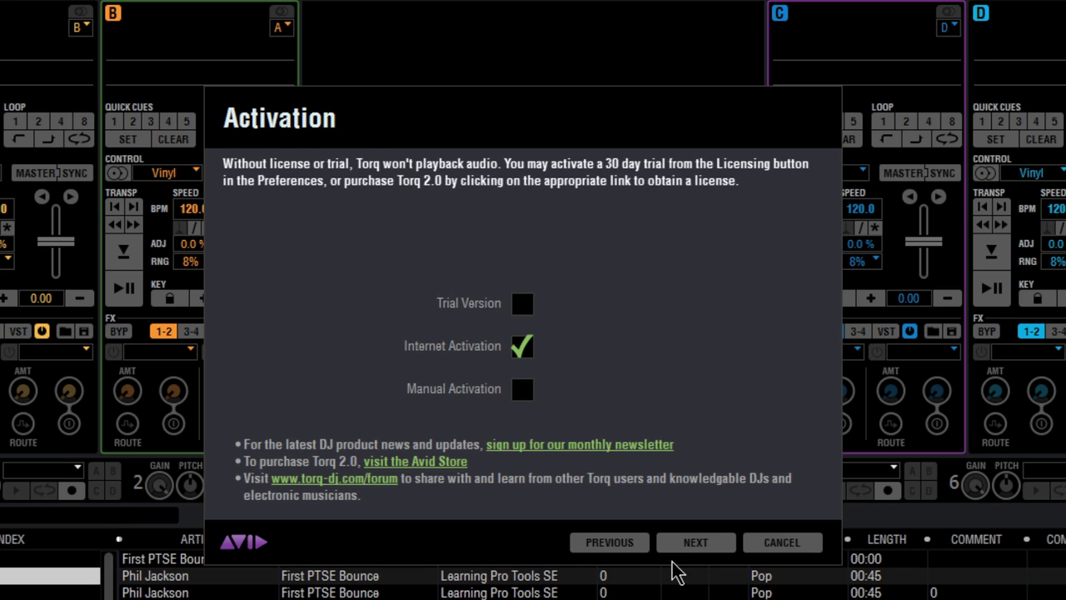
# Step: Paste the serial number and System ID into the Internet Activation fields
pyautogui.click(694, 542)
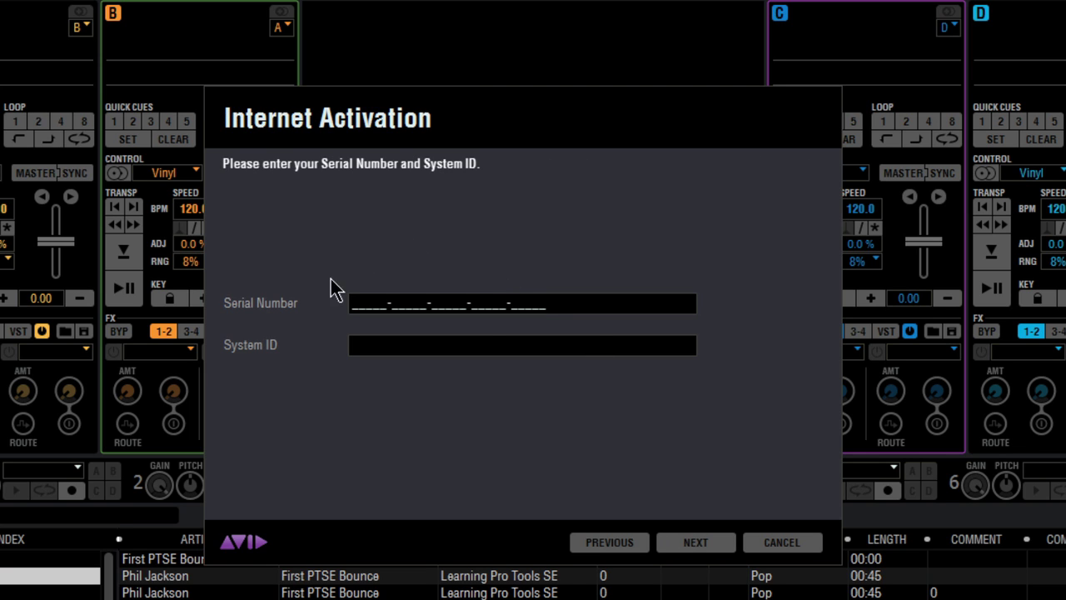
pyautogui.click(356, 305)
pyautogui.hotkey('ctrl', 'v')
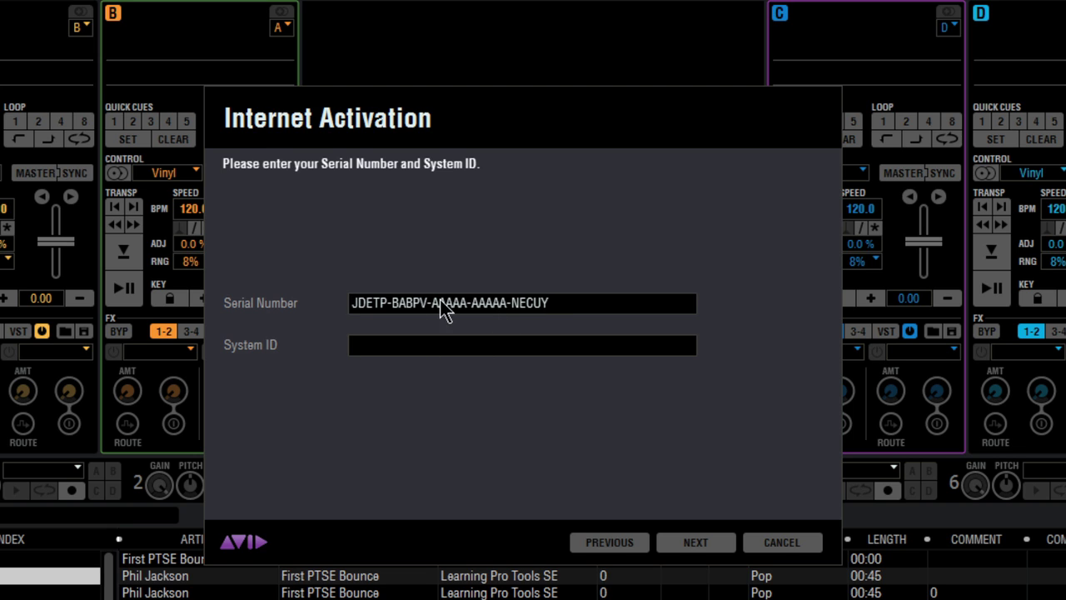
pyautogui.click(469, 344)
pyautogui.hotkey('ctrl', 'v')
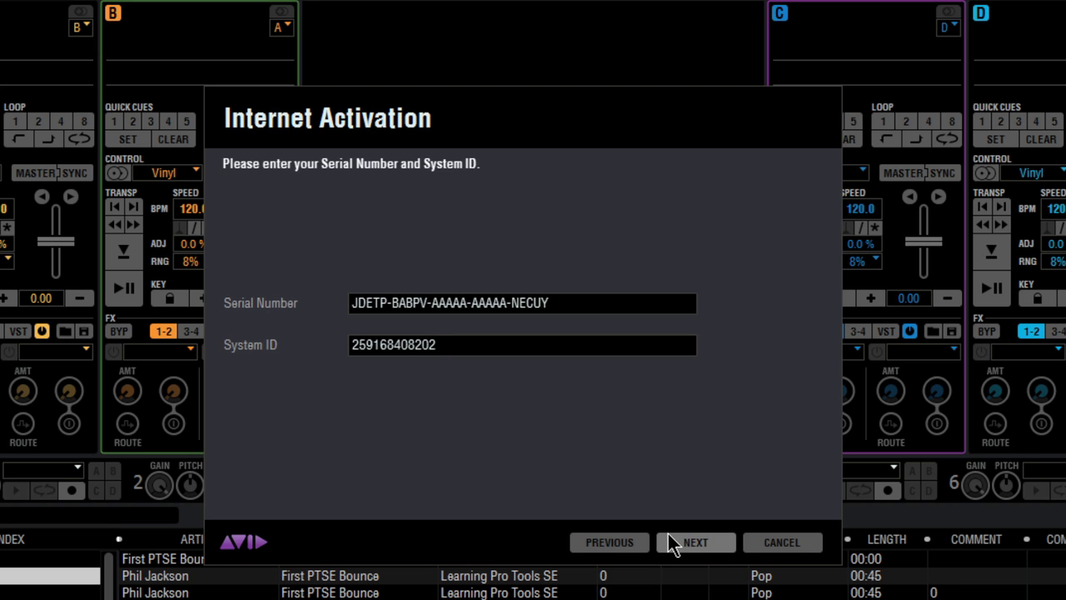
# Step: Switch from Internet Activation to Manual Activation and continue to its details page
pyautogui.click(609, 543)
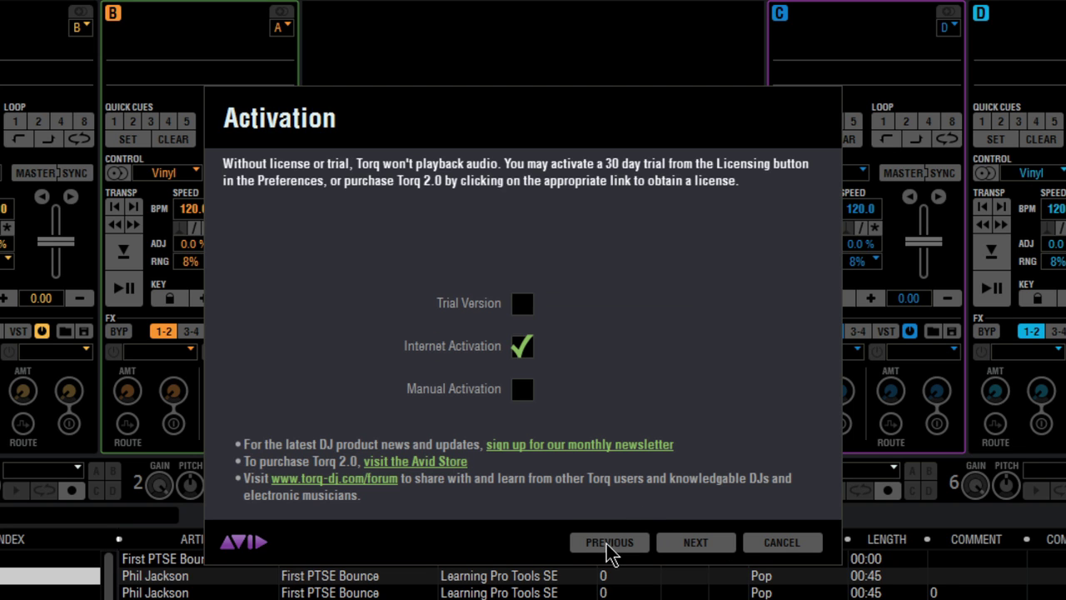
pyautogui.click(526, 387)
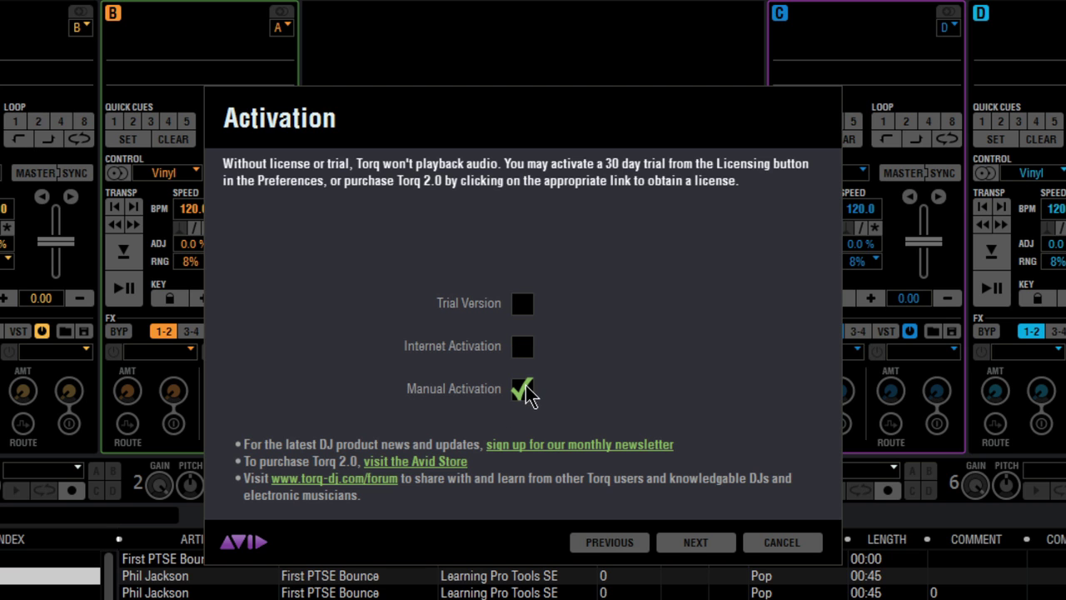
pyautogui.click(675, 544)
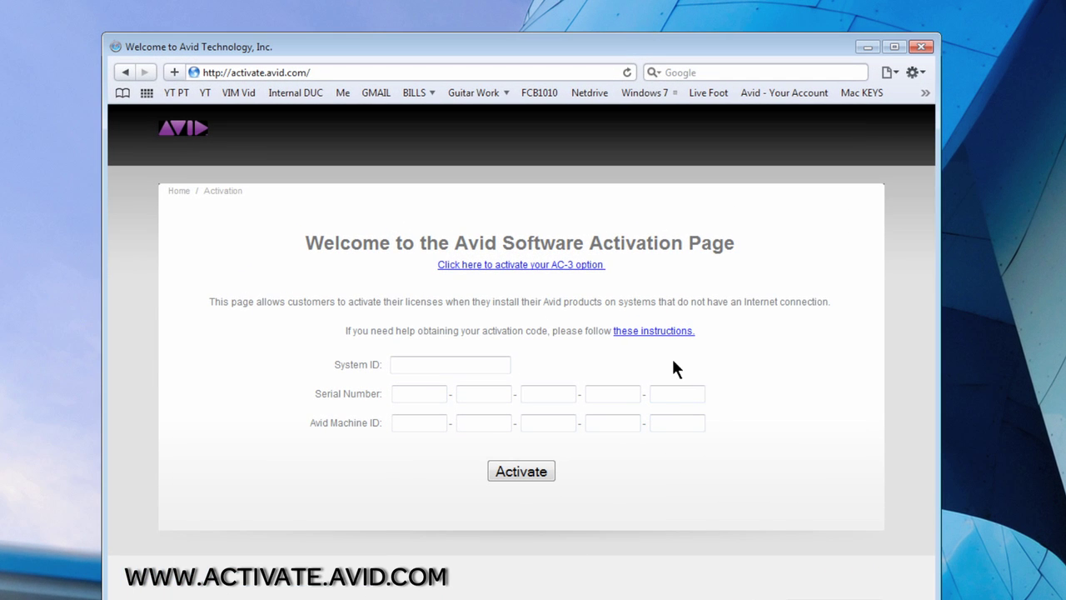
# Step: Submit the System ID, serial number and Machine ID at activate.avid.com for an activation code
pyautogui.click(490, 367)
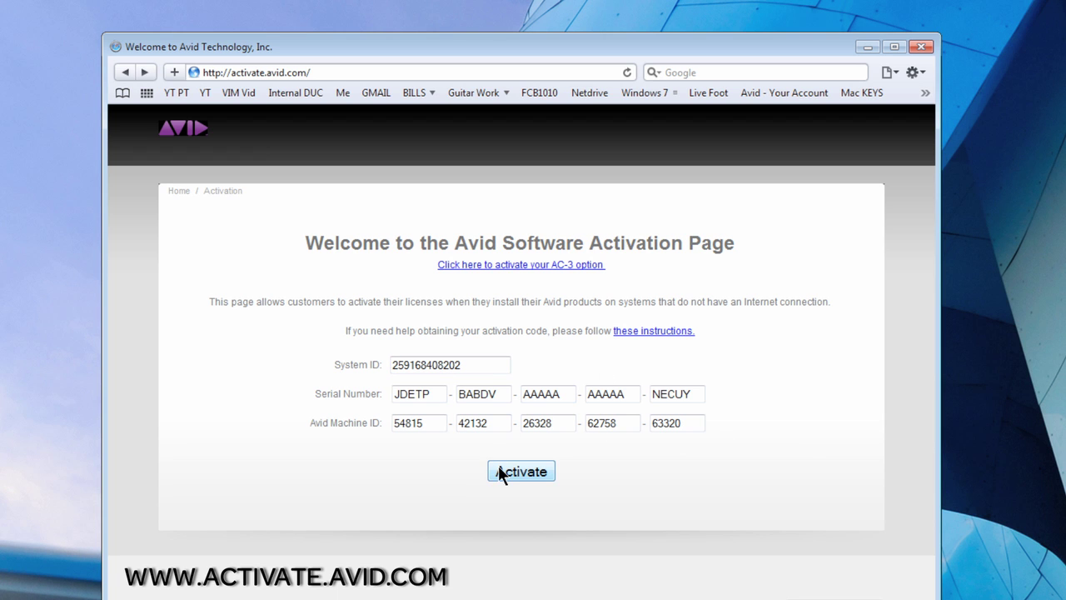
pyautogui.click(499, 470)
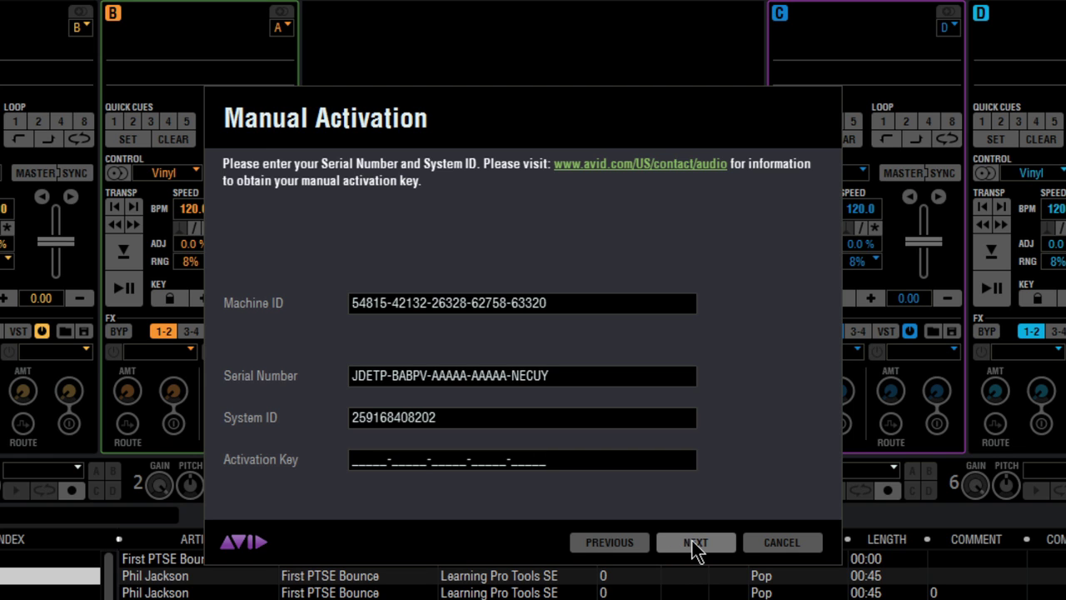
# Step: Go back and activate the 30-day Trial Version instead of manual activation
pyautogui.click(613, 543)
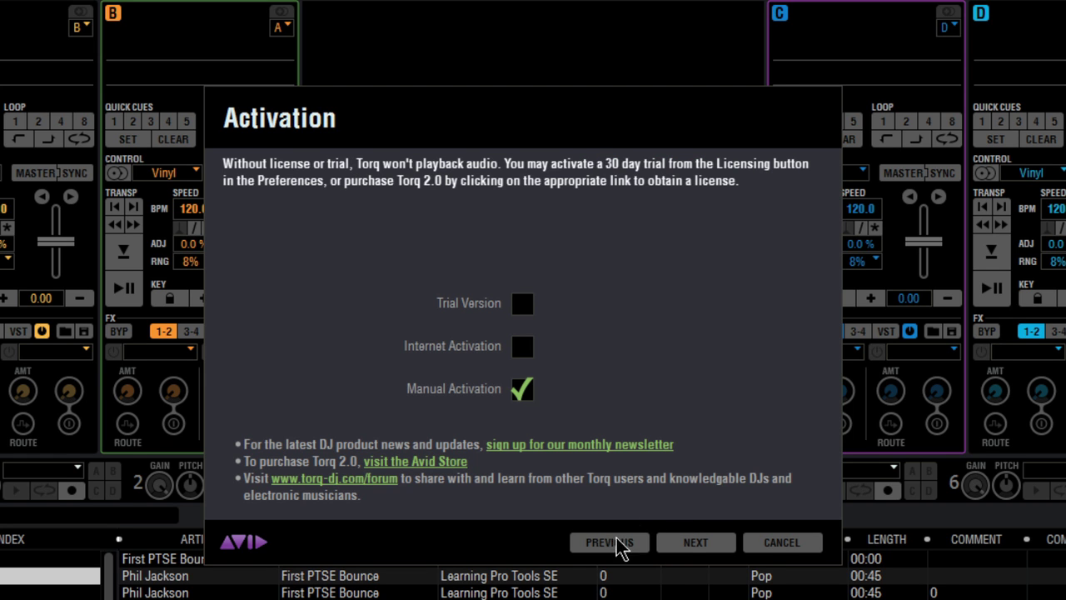
pyautogui.click(518, 306)
pyautogui.click(672, 546)
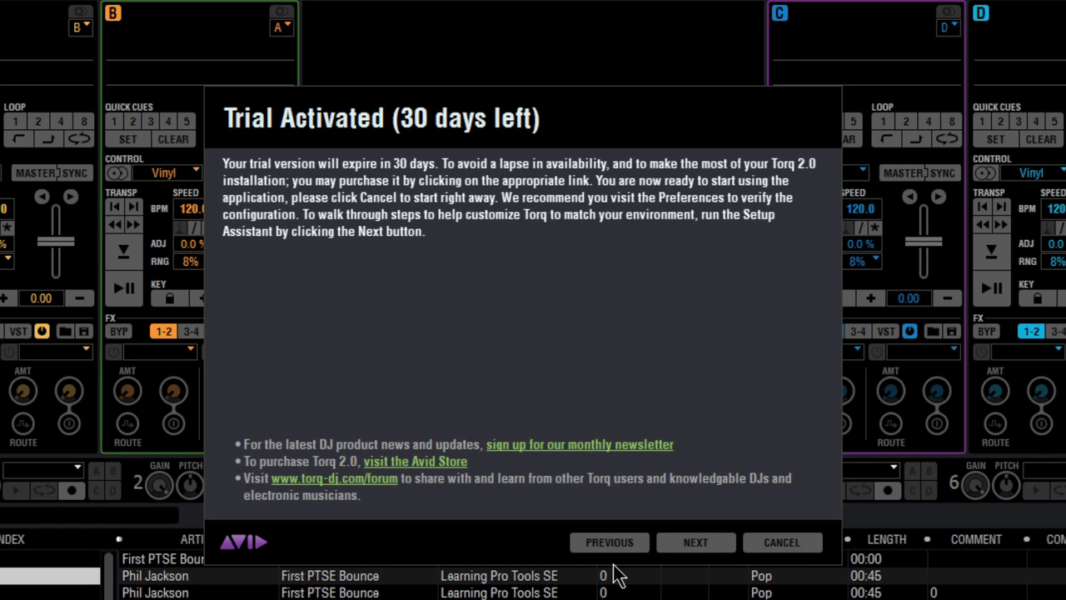
# Step: Run Automatic Setup to detect M-Audio USB ASIO, Internal mixer mode and Two Decks
pyautogui.click(667, 544)
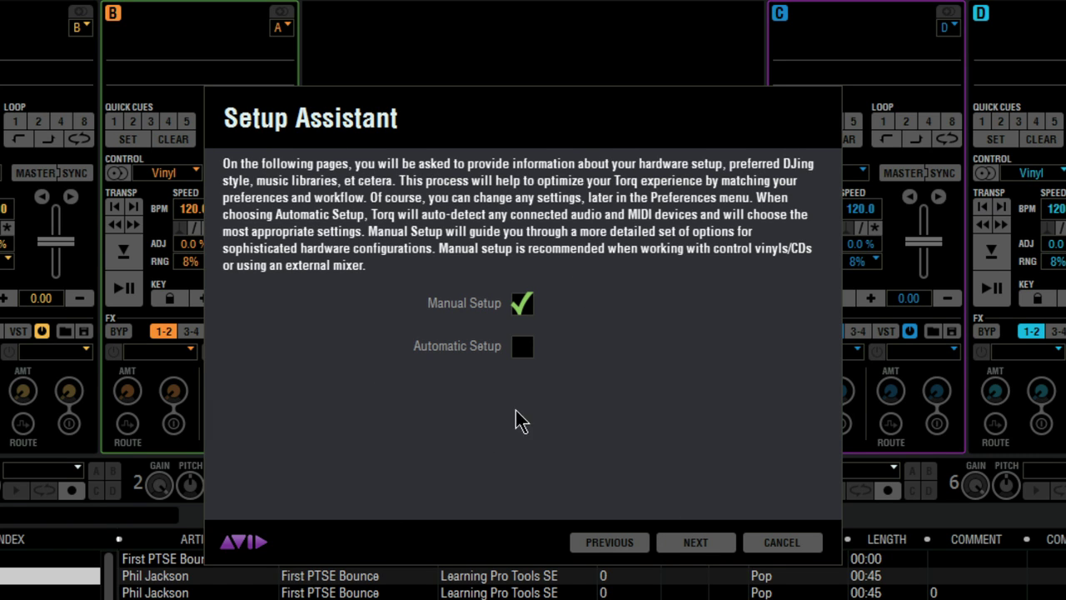
pyautogui.click(521, 347)
pyautogui.click(691, 545)
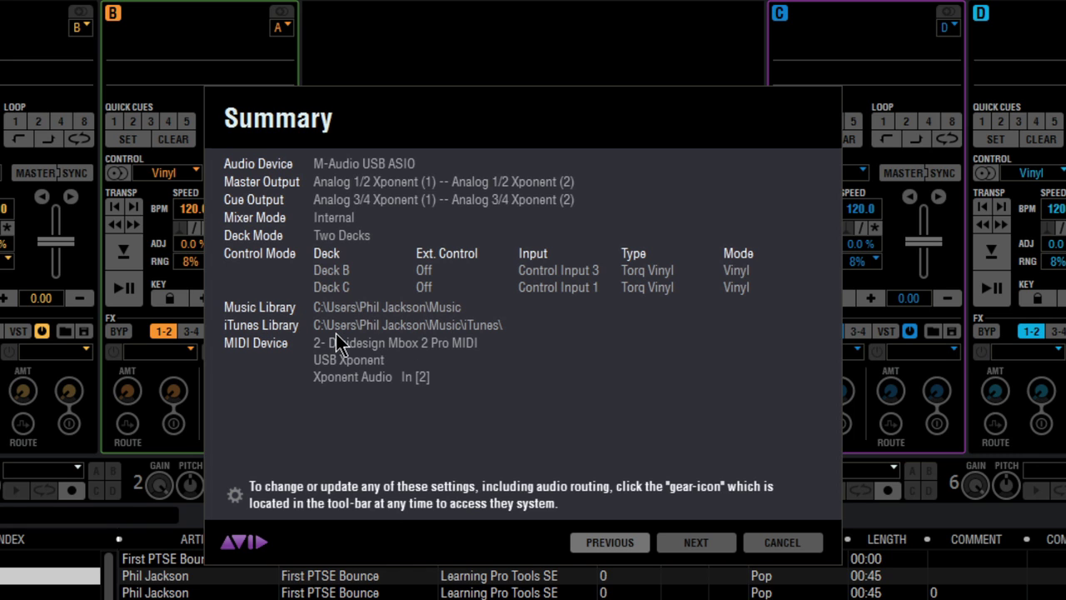
# Step: Return to the Setup Assistant start and switch to Manual Setup, reaching ASIO Audio Device Setup
pyautogui.click(679, 554)
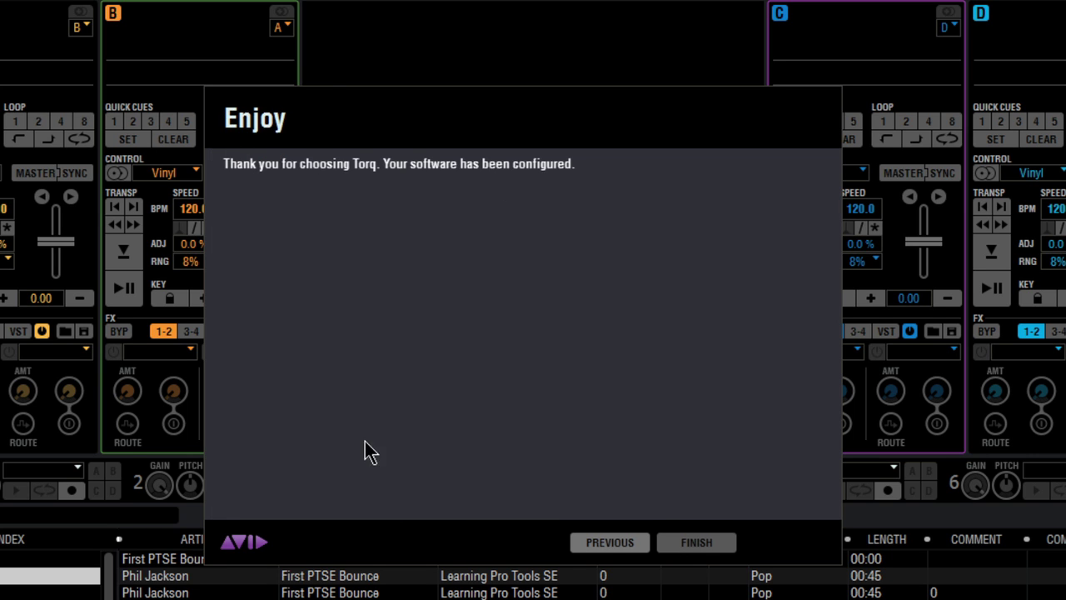
pyautogui.click(588, 553)
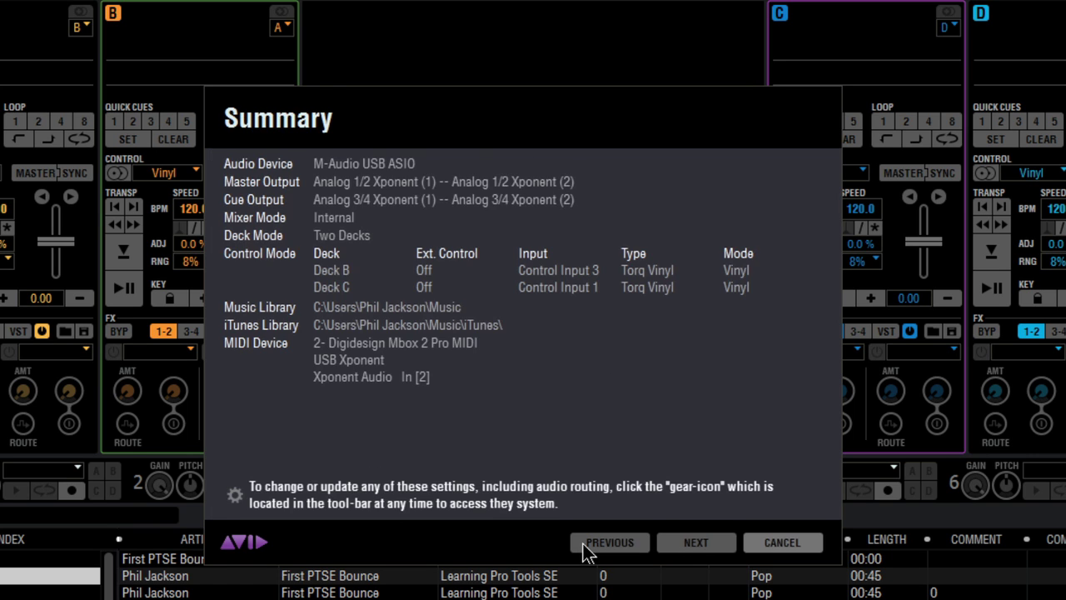
pyautogui.click(587, 553)
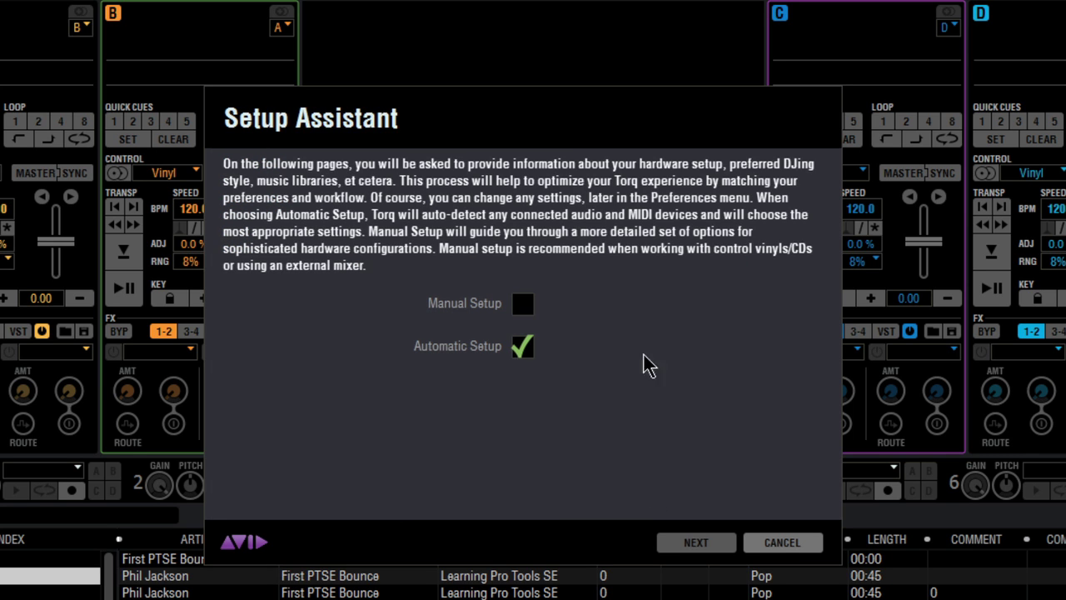
pyautogui.click(523, 305)
pyautogui.click(704, 545)
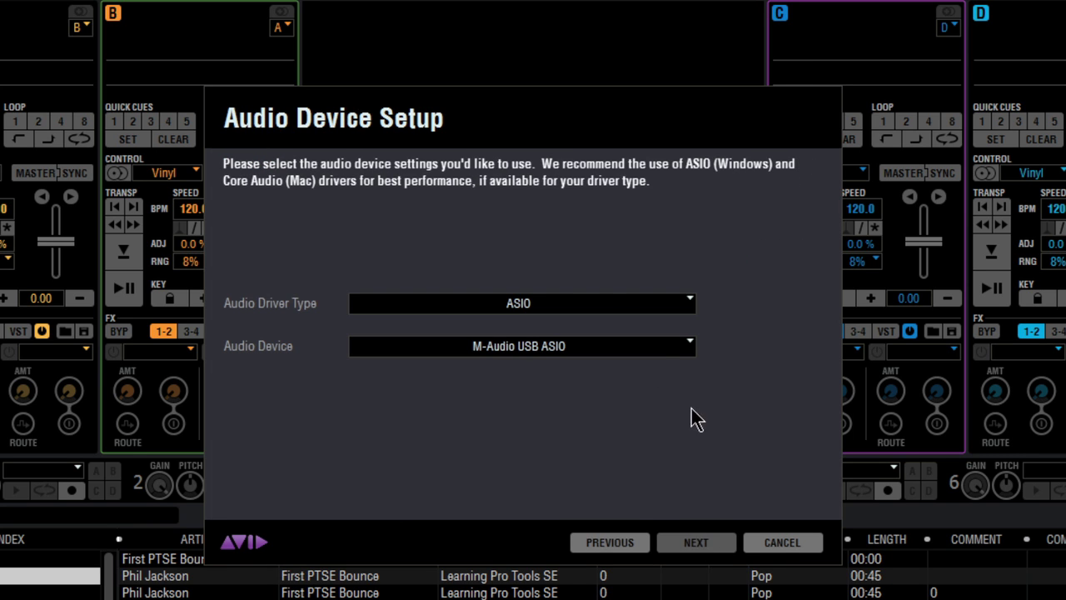
# Step: Keep ASIO as the driver type and M-Audio USB ASIO as the audio device
pyautogui.click(550, 305)
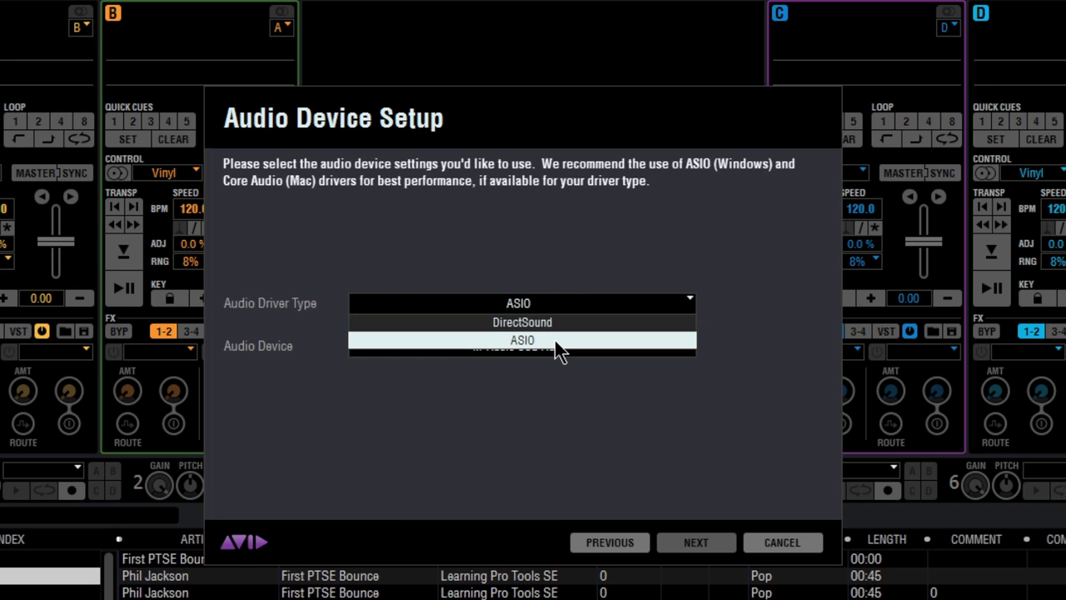
pyautogui.click(556, 340)
pyautogui.click(558, 349)
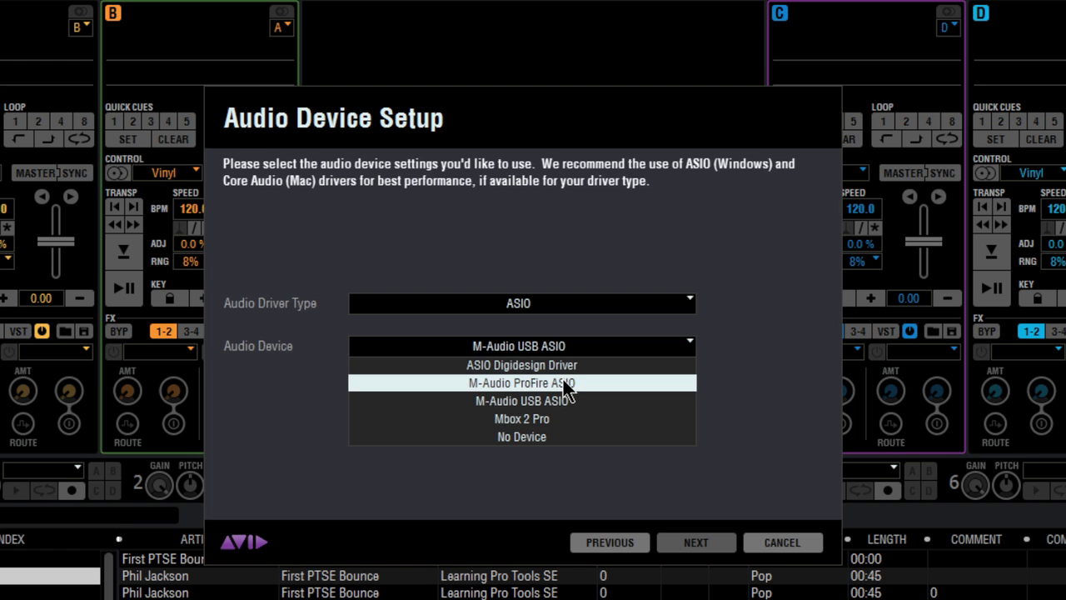
pyautogui.click(522, 401)
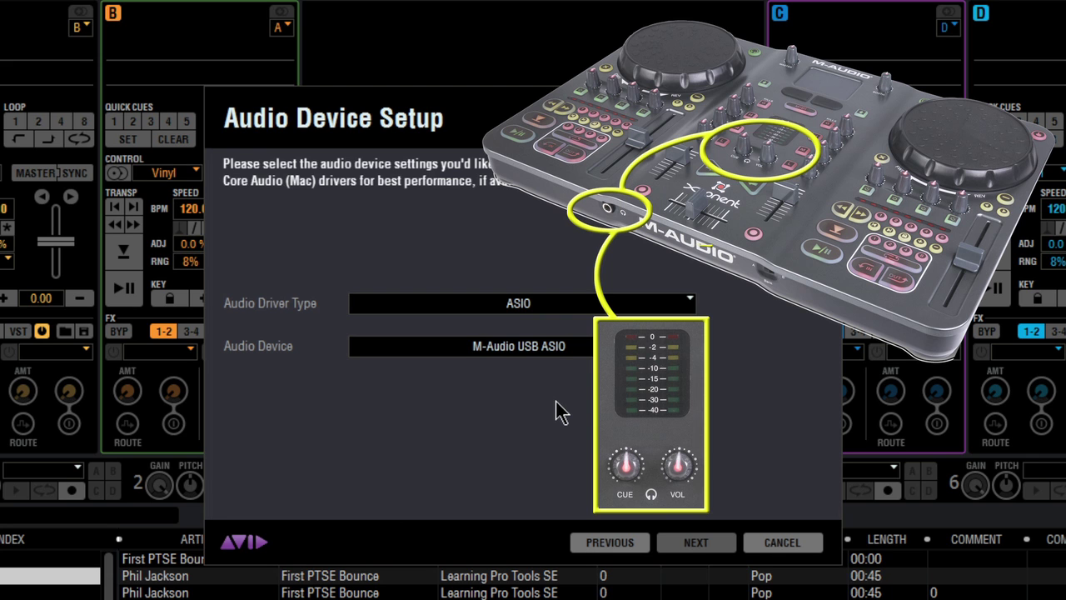
pyautogui.click(688, 547)
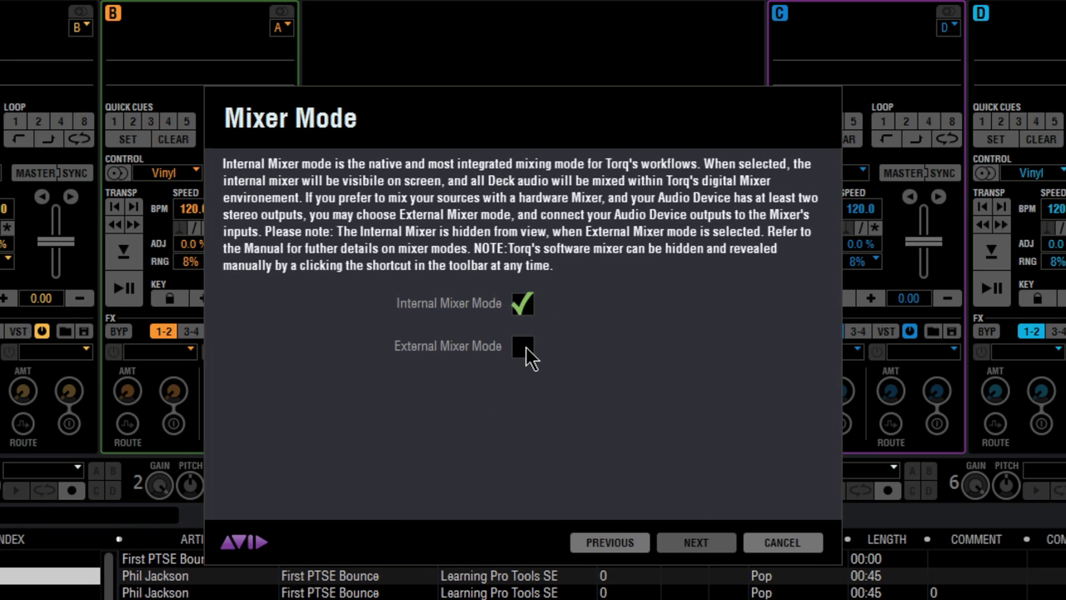
# Step: Tick External Mixer Mode and advance to the Deck Mode page
pyautogui.click(522, 348)
pyautogui.click(696, 542)
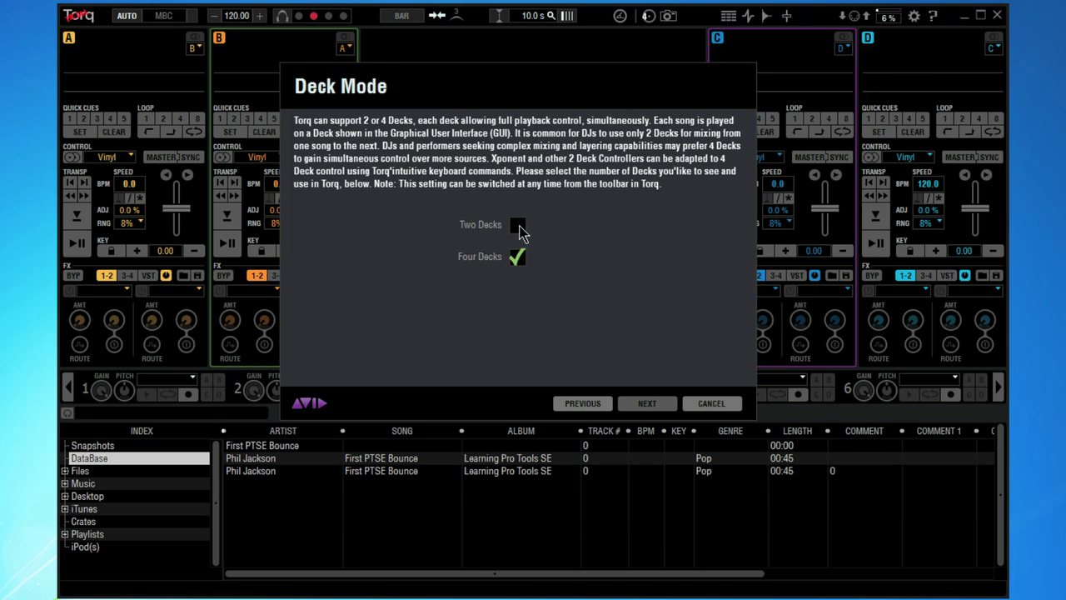
# Step: Advance from Deck Mode to the MIDI Device Setup page
pyautogui.click(648, 407)
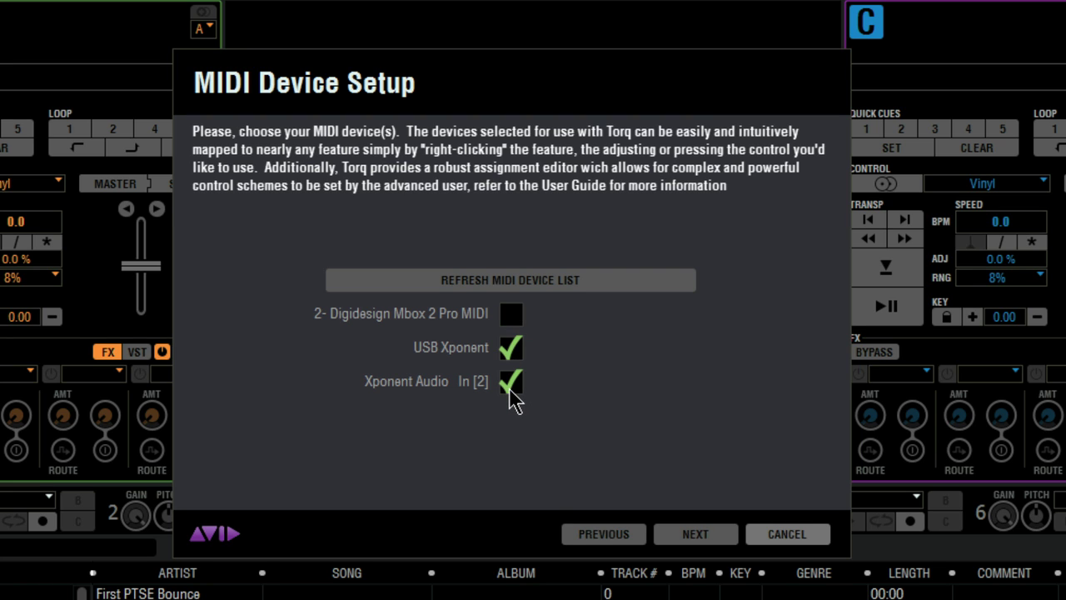
# Step: Accept the MIDI devices, default Music folder and iTunes library settings
pyautogui.click(688, 534)
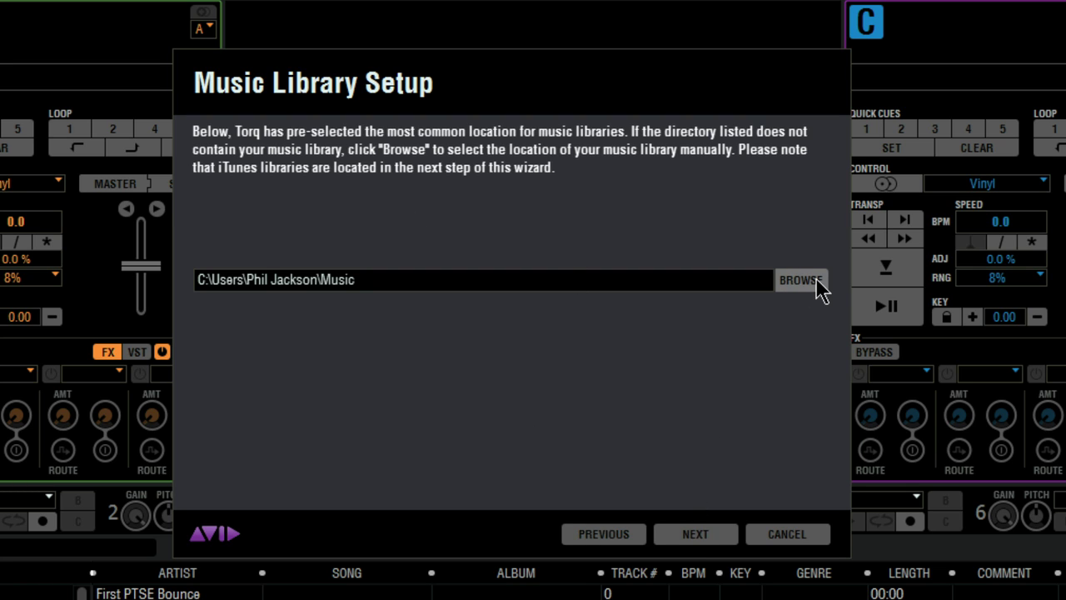
pyautogui.click(697, 540)
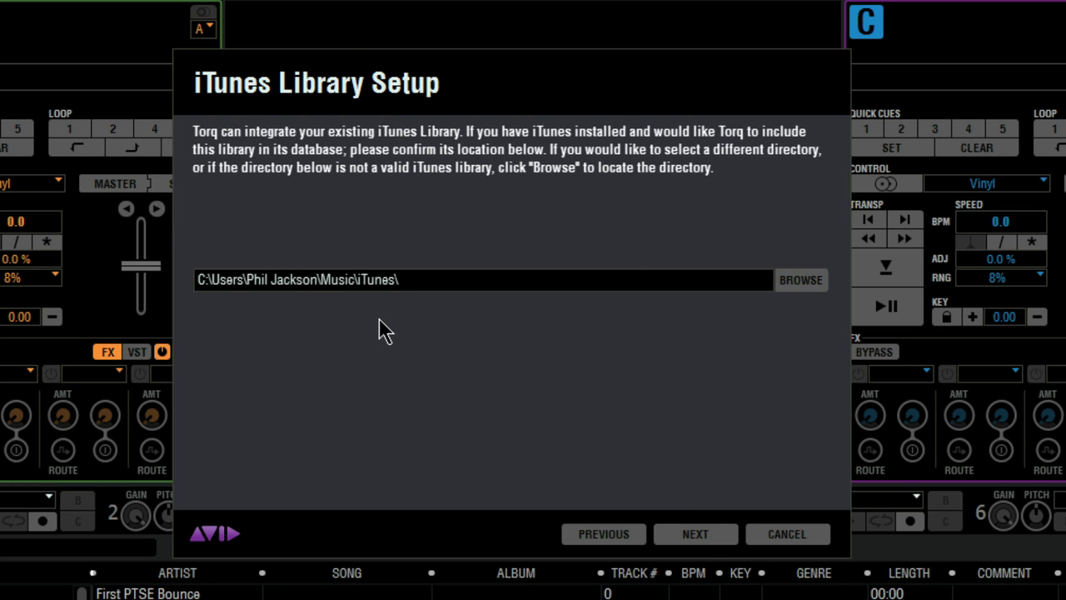
pyautogui.click(673, 538)
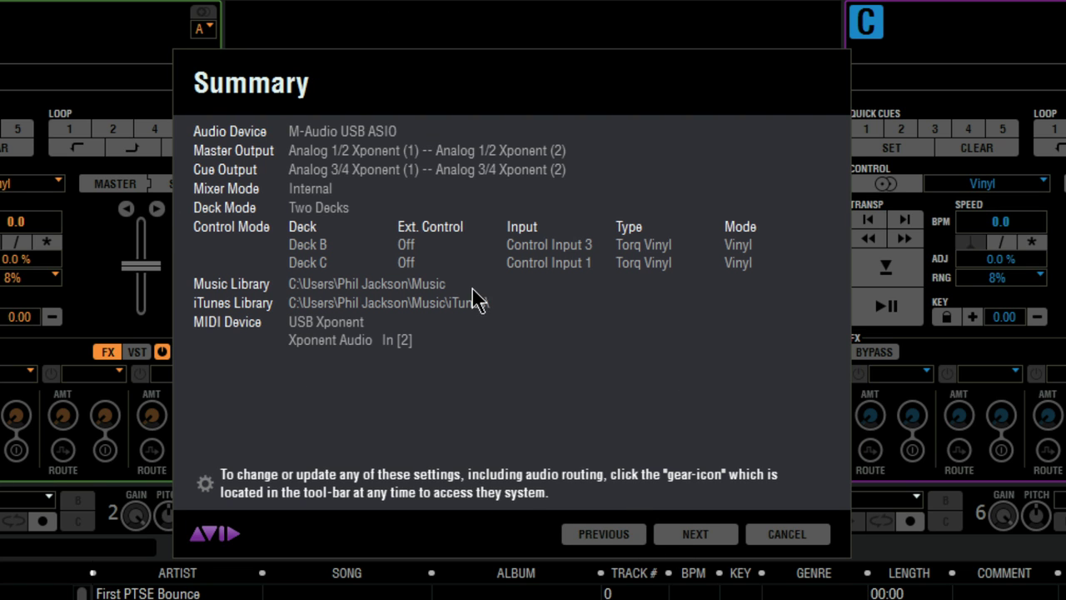
# Step: Confirm the Summary page and finish the Setup Assistant on the Enjoy page
pyautogui.click(691, 540)
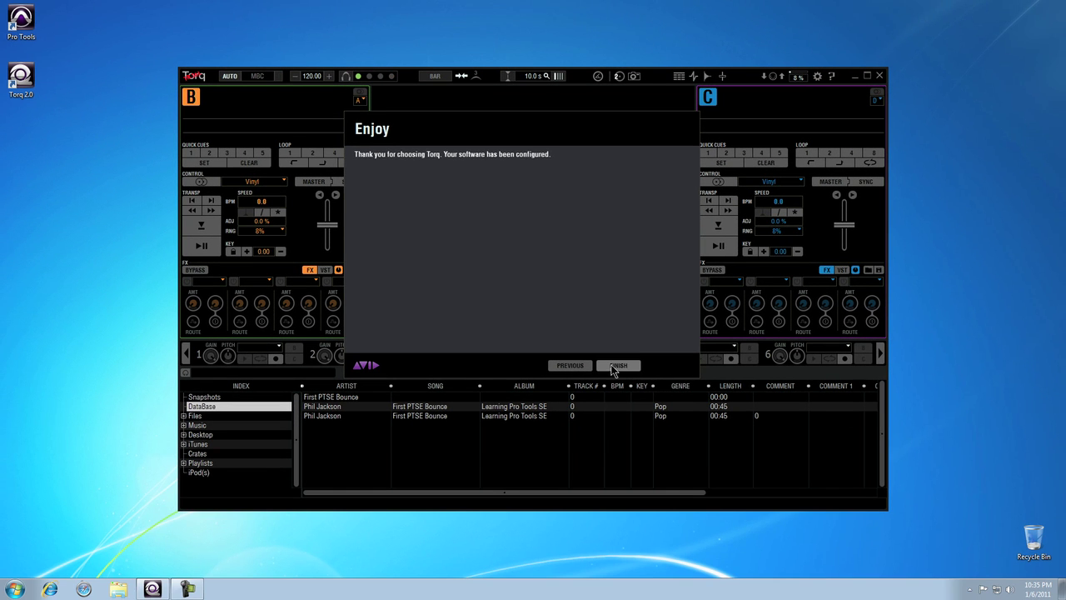
pyautogui.click(696, 534)
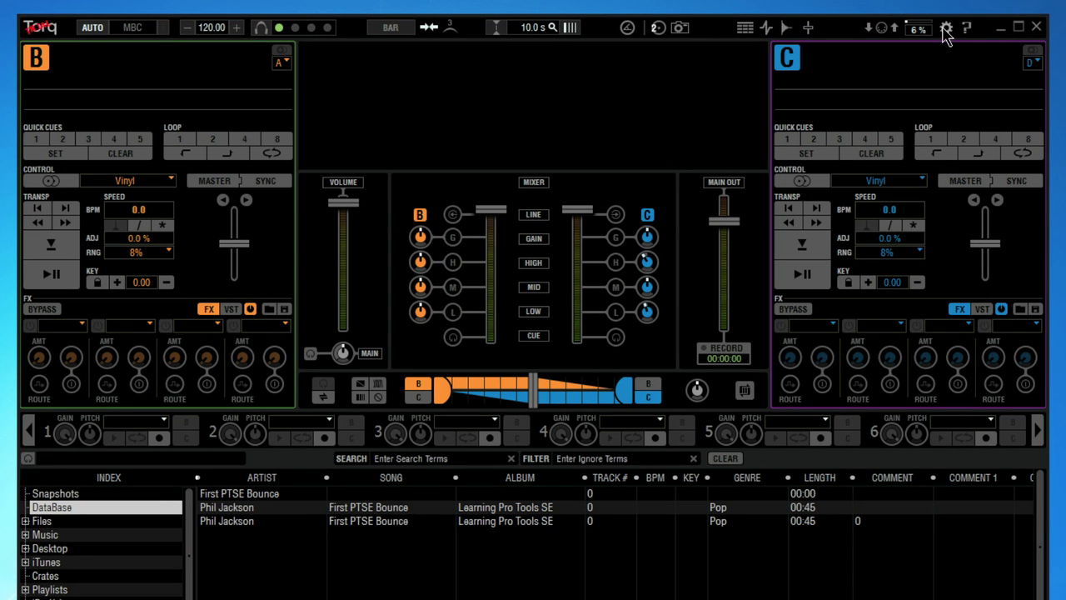
# Step: Open Preferences and view Licensing, showing Trial Activated with 30 days left
pyautogui.click(947, 30)
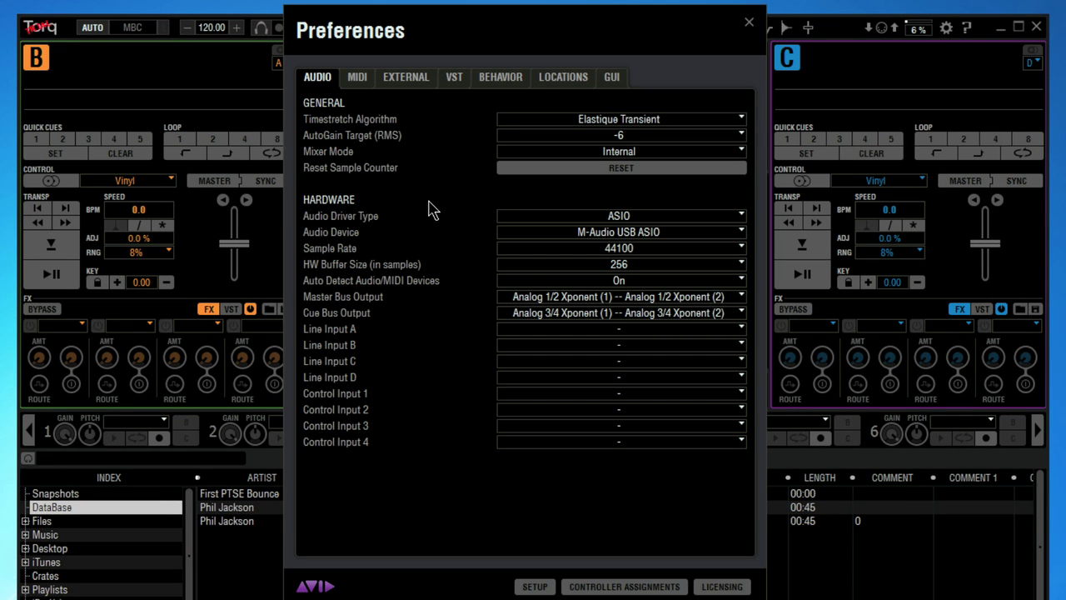
pyautogui.click(712, 588)
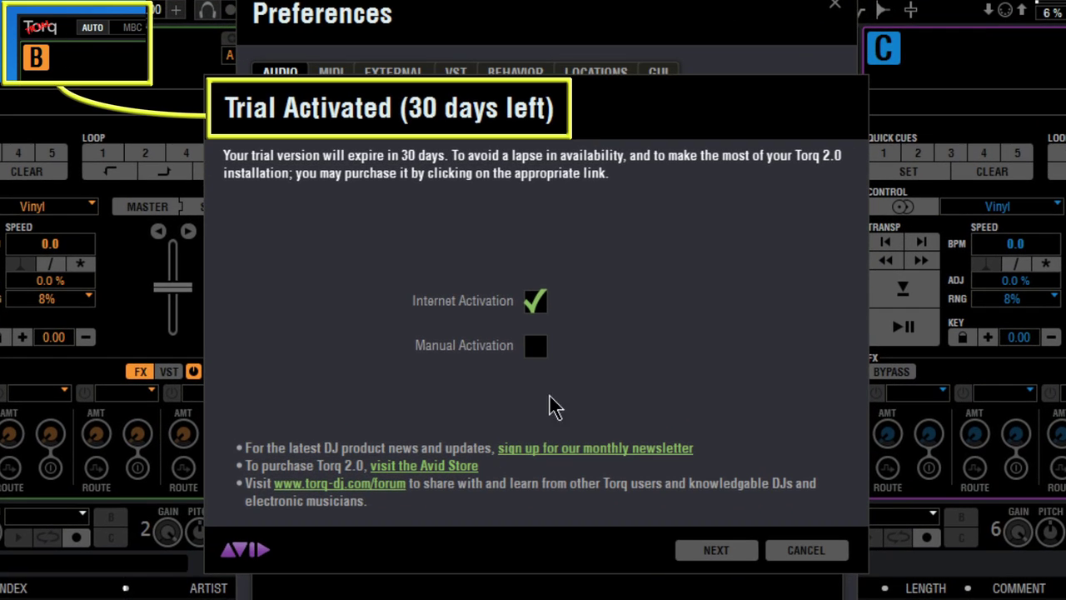
# Step: Activate the full license by Internet Activation, then confirm Licensing shows Activated
pyautogui.click(722, 552)
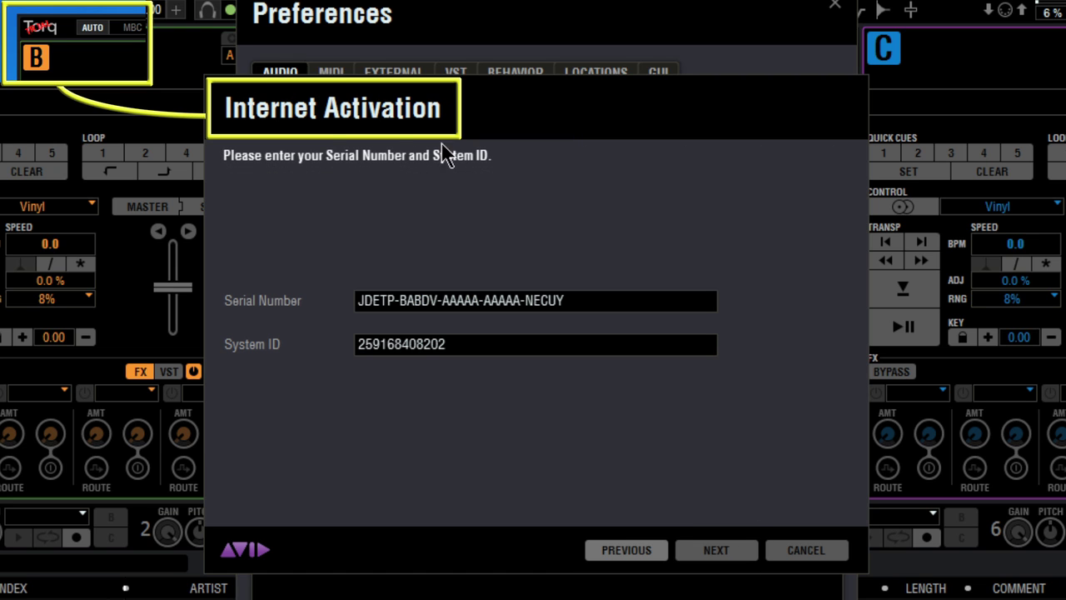
pyautogui.click(714, 556)
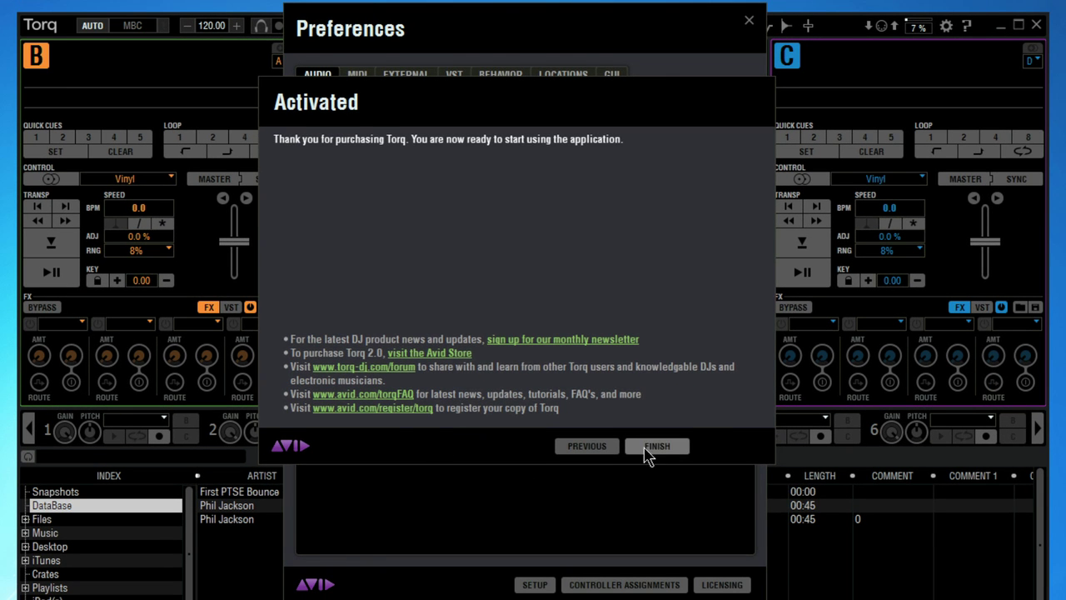
pyautogui.click(708, 552)
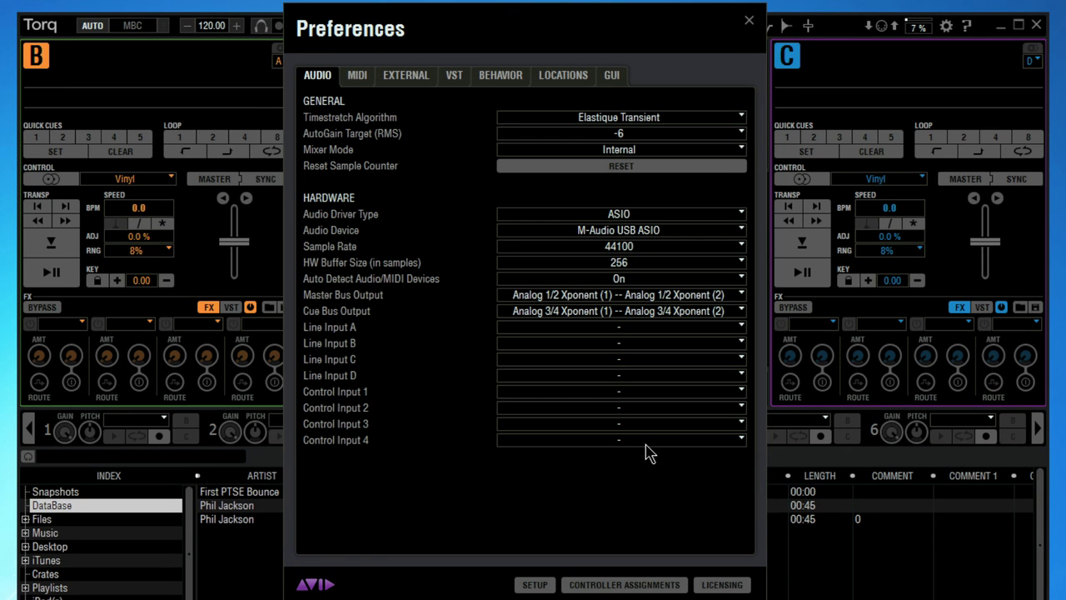
pyautogui.click(731, 584)
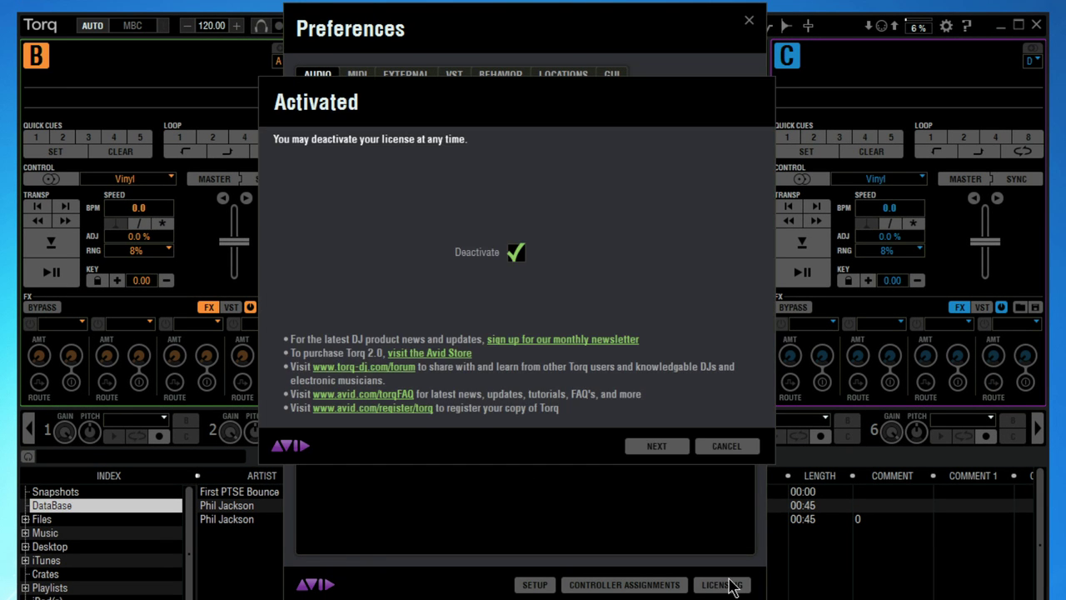